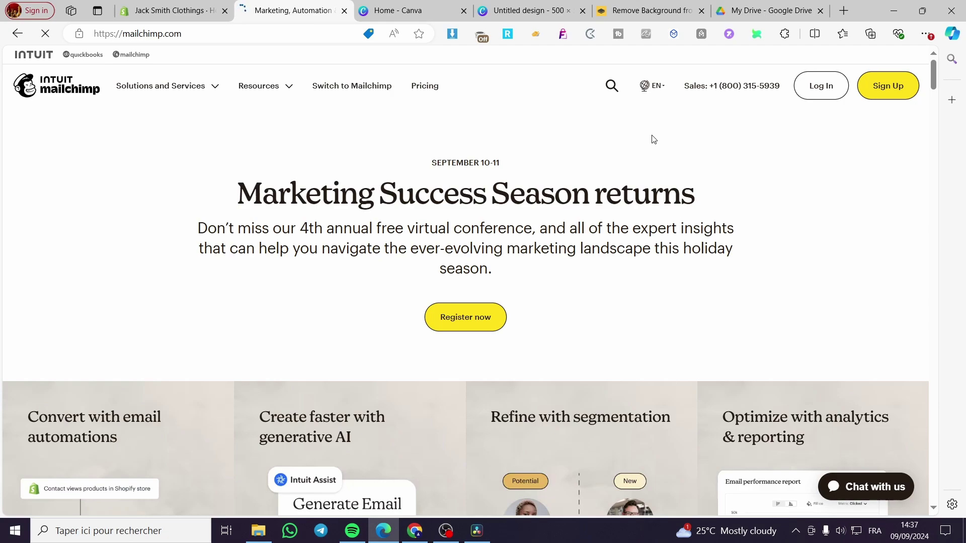
Log in to Mailchimp, look over the Home dashboard figures, and go to the Create page
{"action": "scroll", "coordinate": [498, 250], "scroll_direction": "down", "scroll_amount": 10}
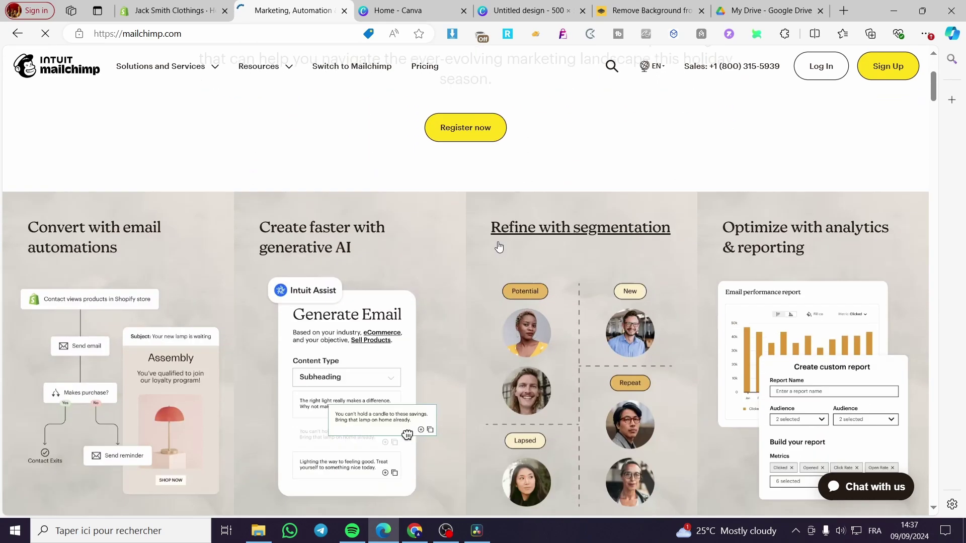
{"action": "scroll", "coordinate": [500, 247], "scroll_direction": "up", "scroll_amount": 10}
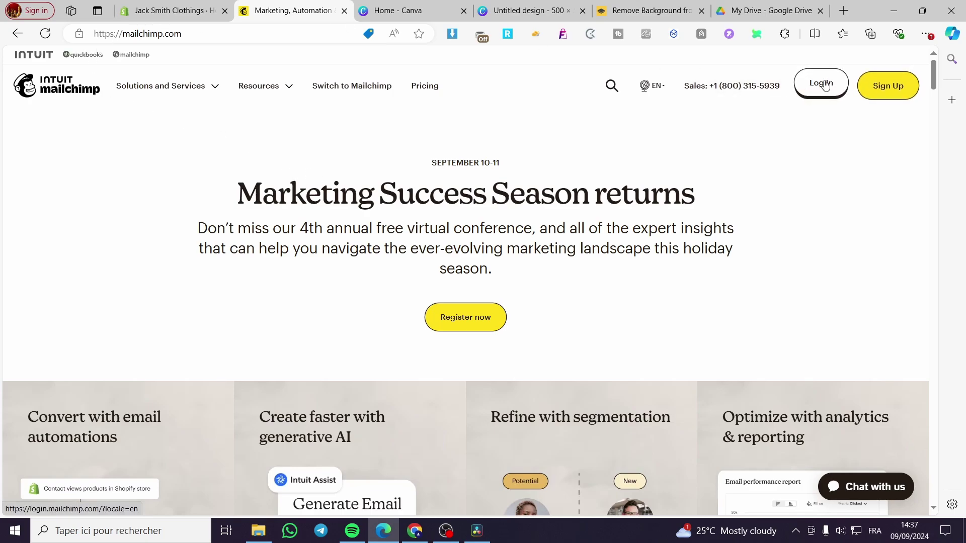
{"action": "left_click", "coordinate": [829, 95]}
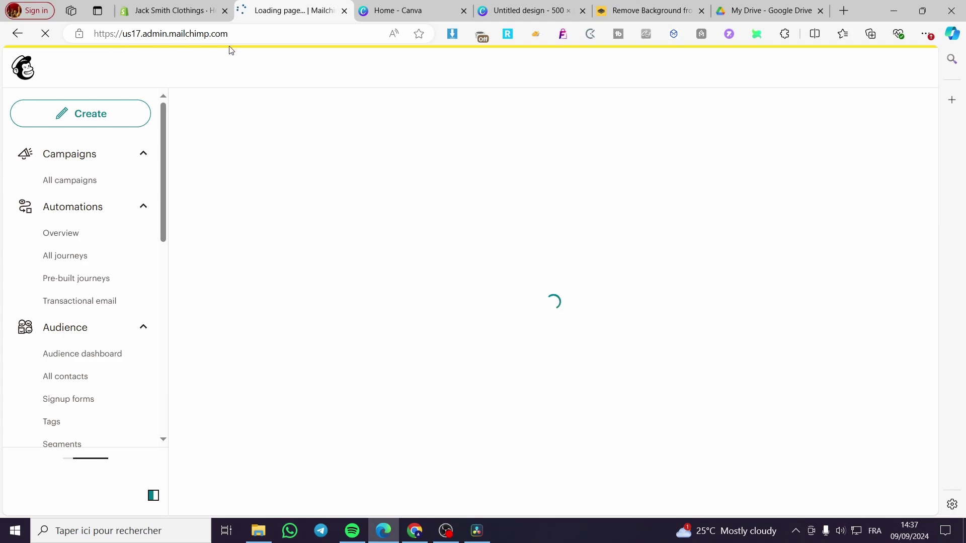
{"action": "scroll", "coordinate": [700, 337], "scroll_direction": "down", "scroll_amount": 1}
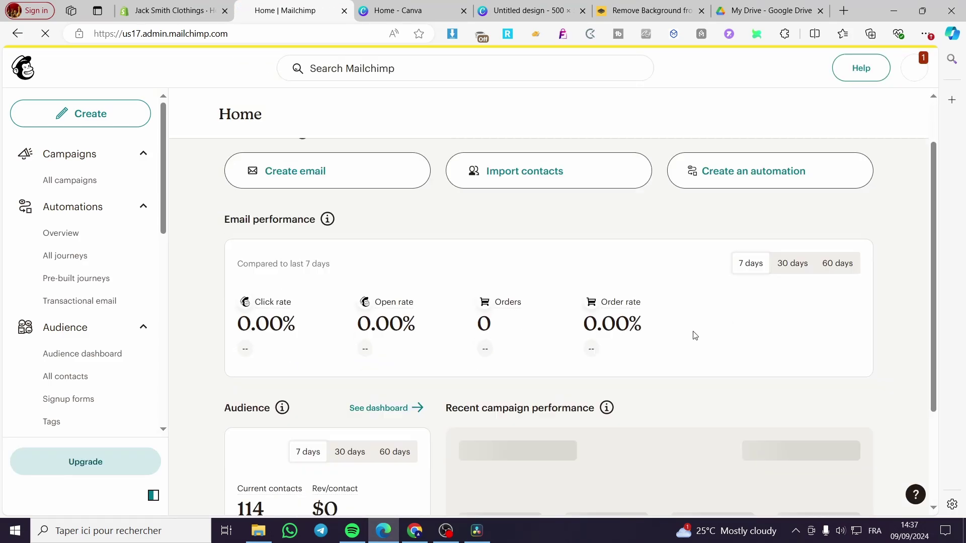
{"action": "scroll", "coordinate": [595, 323], "scroll_direction": "down", "scroll_amount": 3}
{"action": "scroll", "coordinate": [591, 345], "scroll_direction": "up", "scroll_amount": 4}
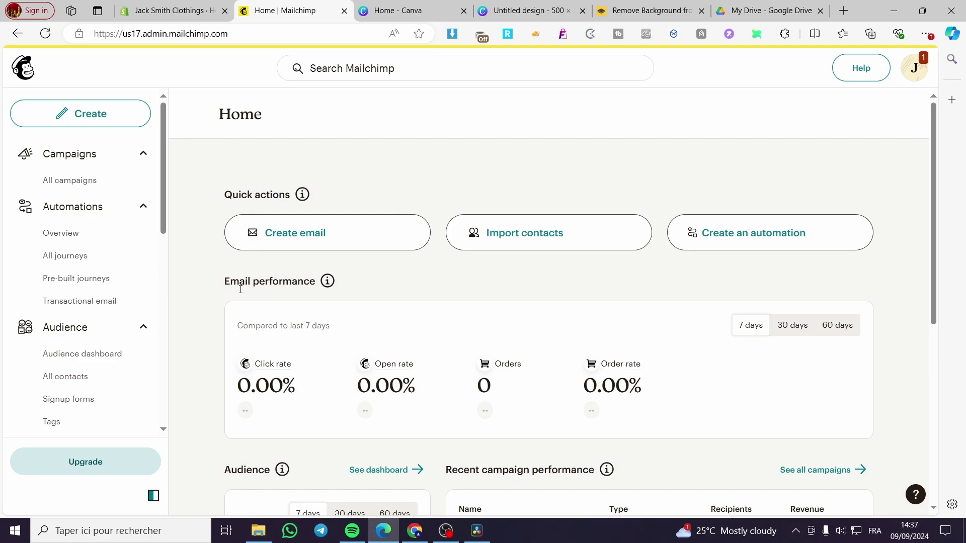
{"action": "scroll", "coordinate": [241, 291], "scroll_direction": "down", "scroll_amount": 6}
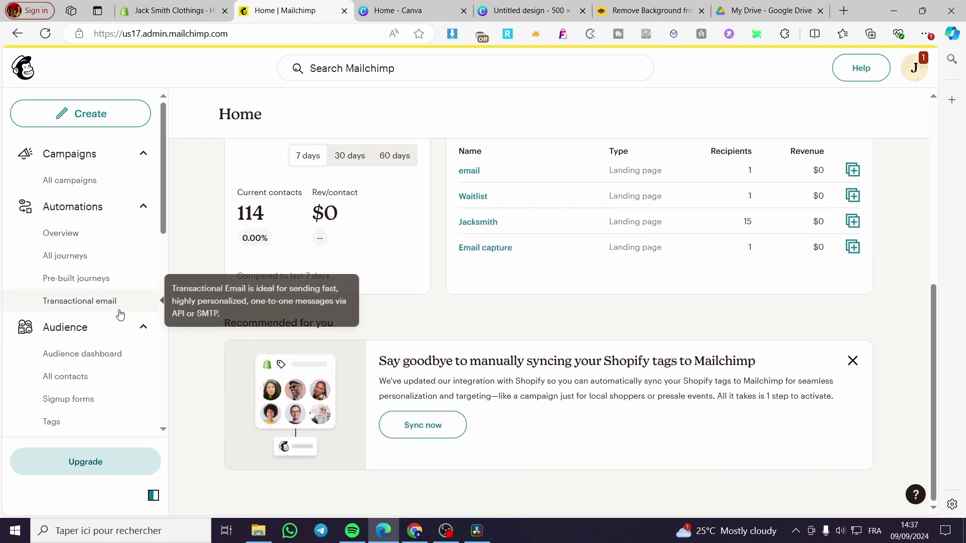
{"action": "scroll", "coordinate": [433, 196], "scroll_direction": "up", "scroll_amount": 6}
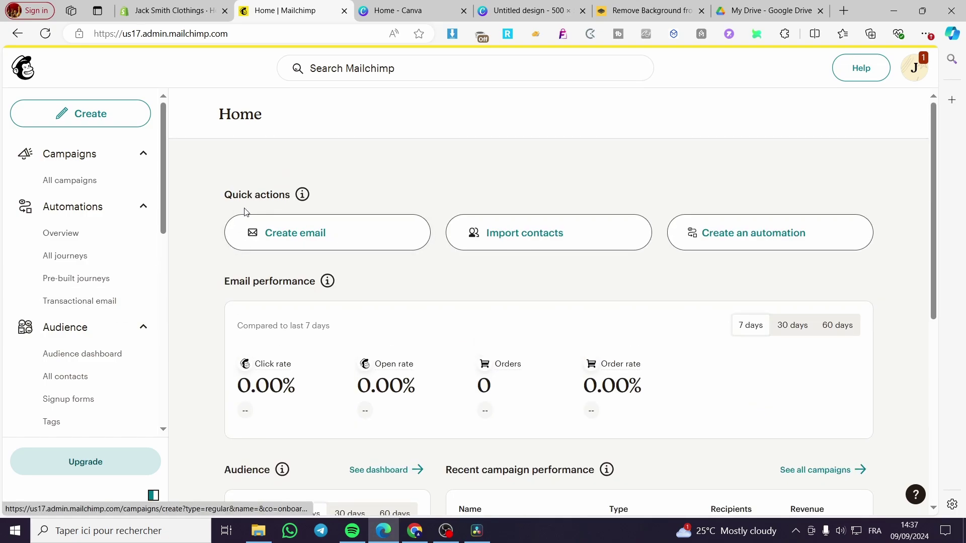
{"action": "left_click", "coordinate": [97, 125]}
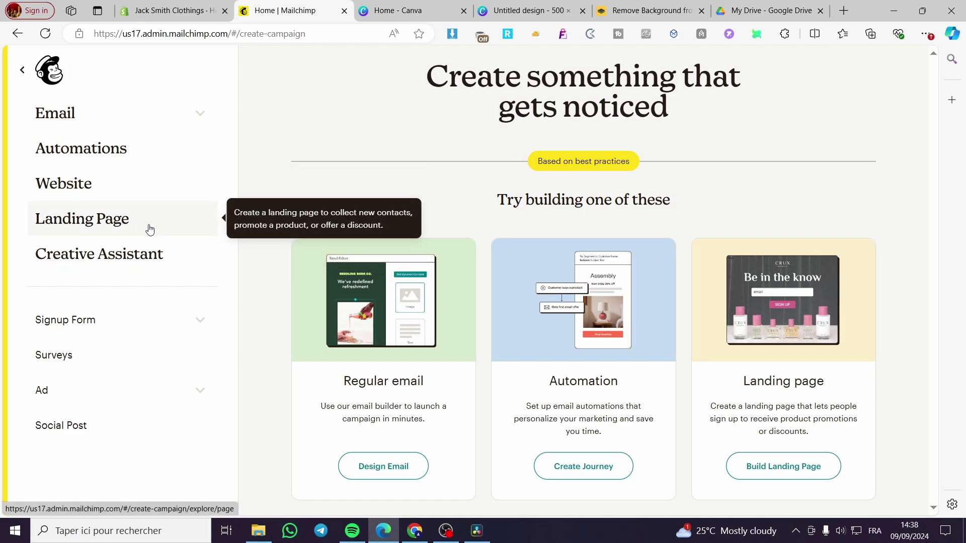
Start designing a Regular email from the Email creation options
{"action": "left_click", "coordinate": [201, 112]}
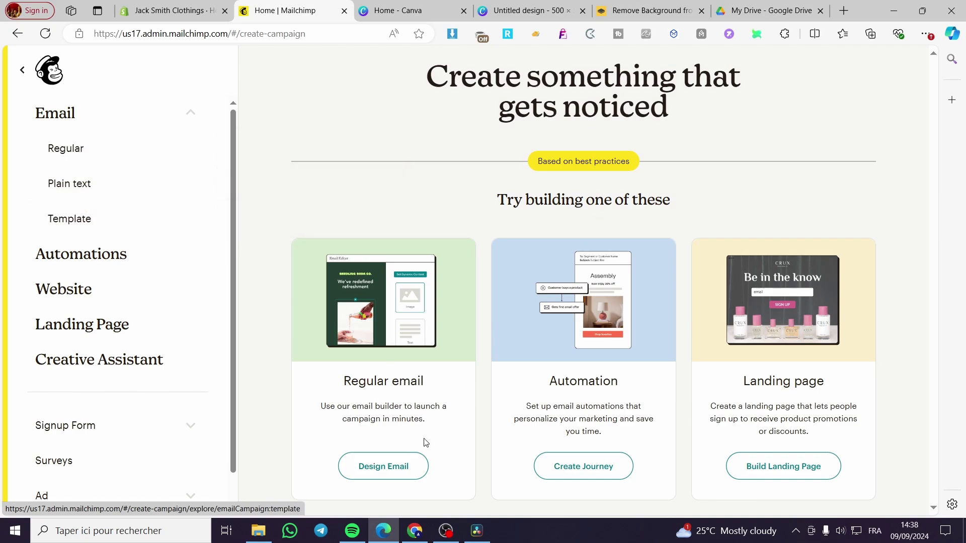
{"action": "left_click", "coordinate": [397, 466]}
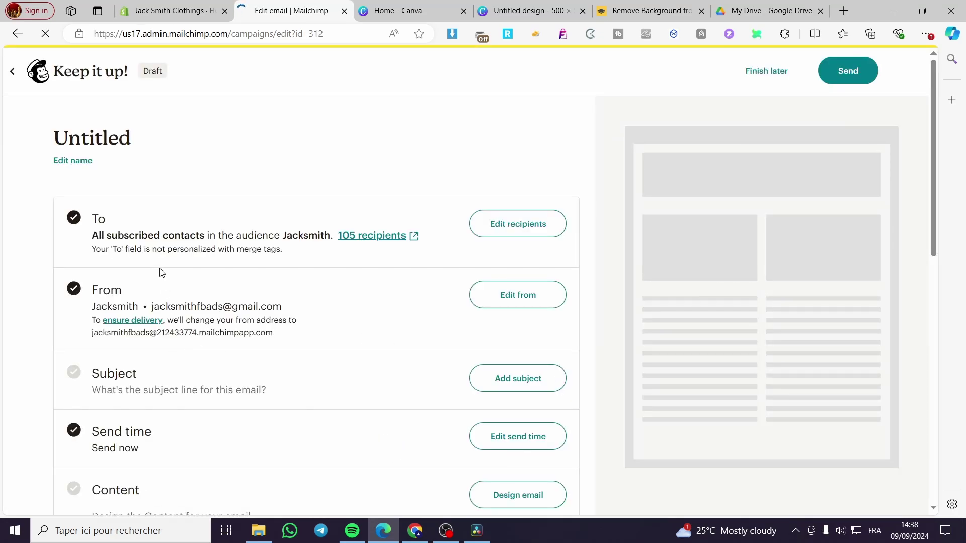
Review the sender details and enter the subject line 'Invitation for Webinar'
{"action": "left_click_drag", "start_coordinate": [94, 219], "coordinate": [226, 219]}
{"action": "left_click", "coordinate": [167, 226]}
{"action": "left_click_drag", "start_coordinate": [130, 295], "coordinate": [84, 294]}
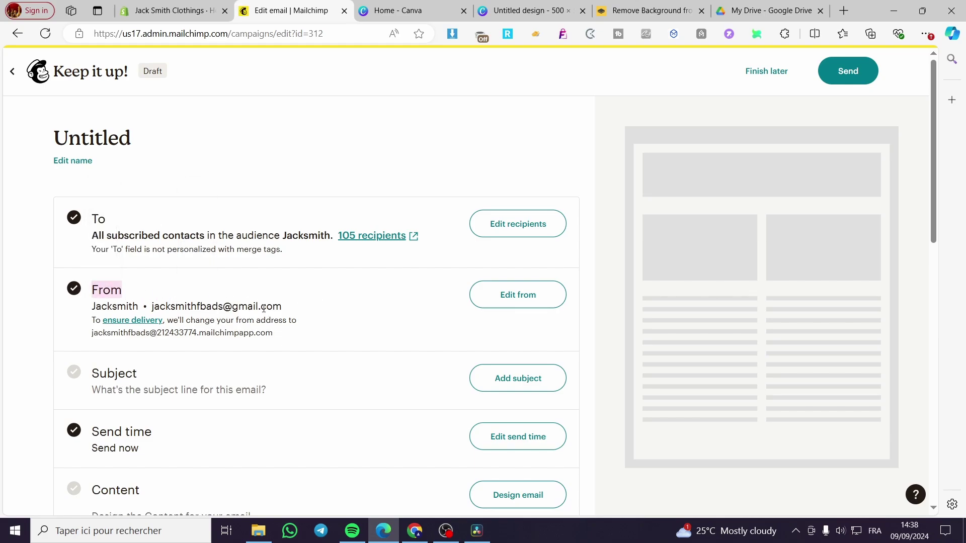
{"action": "left_click_drag", "start_coordinate": [154, 305], "coordinate": [303, 307]}
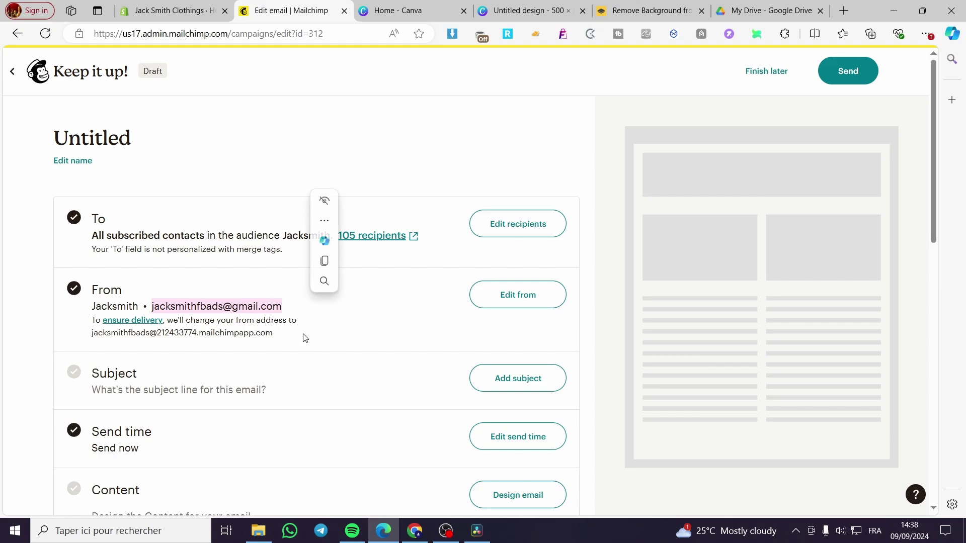
{"action": "left_click", "coordinate": [305, 336]}
{"action": "left_click", "coordinate": [553, 381]}
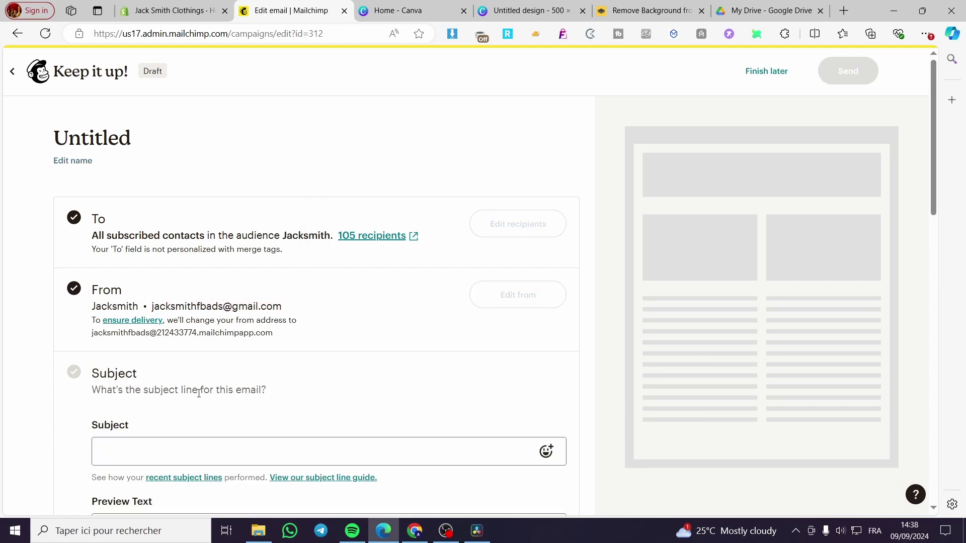
{"action": "scroll", "coordinate": [166, 387], "scroll_direction": "down", "scroll_amount": 4}
{"action": "left_click", "coordinate": [166, 270]}
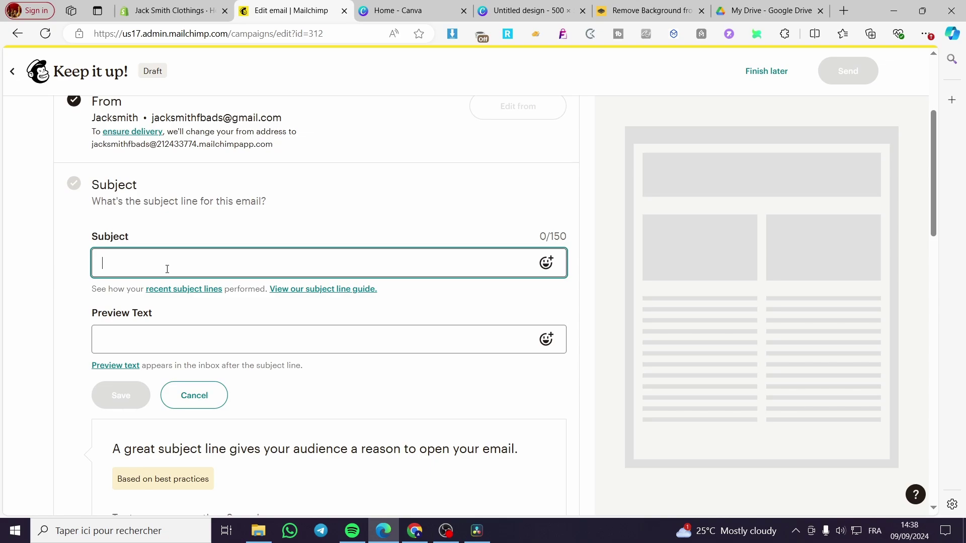
{"action": "type", "text": "Invitat"}
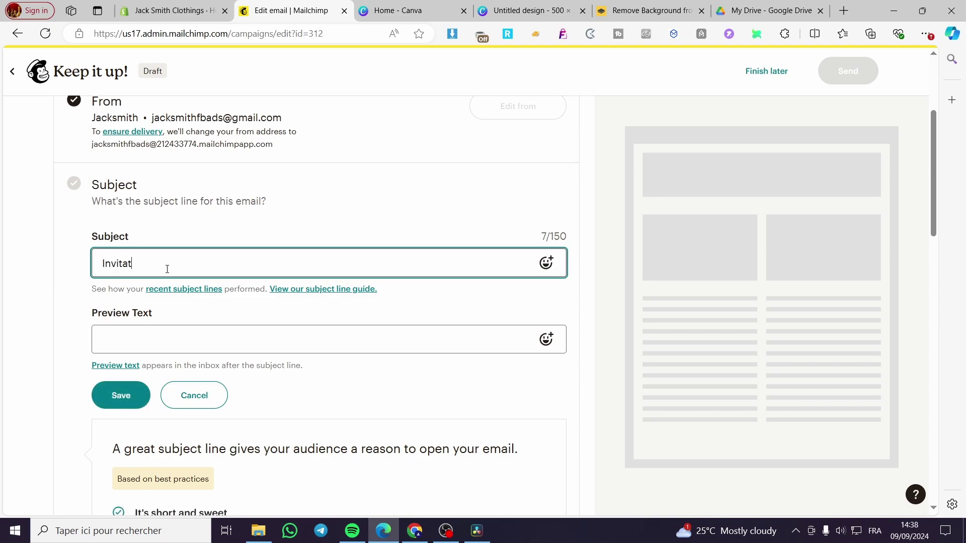
{"action": "type", "text": "ion for Webinar"}
Copy the subject into the preview text and save both
{"action": "left_click", "coordinate": [188, 337]}
{"action": "left_click_drag", "start_coordinate": [211, 271], "coordinate": [4, 271]}
{"action": "key", "text": "ctrl+c"}
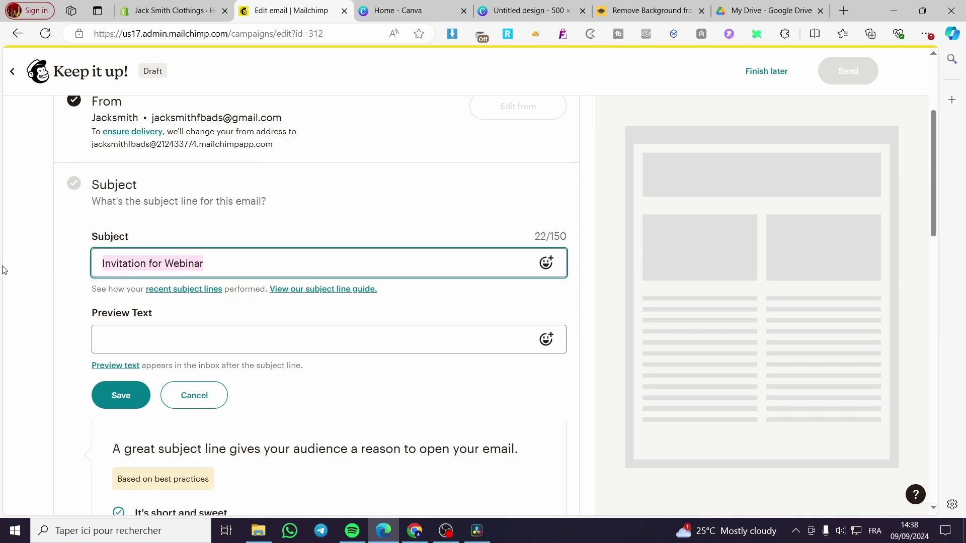
{"action": "left_click", "coordinate": [134, 341]}
{"action": "key", "text": "ctrl+v"}
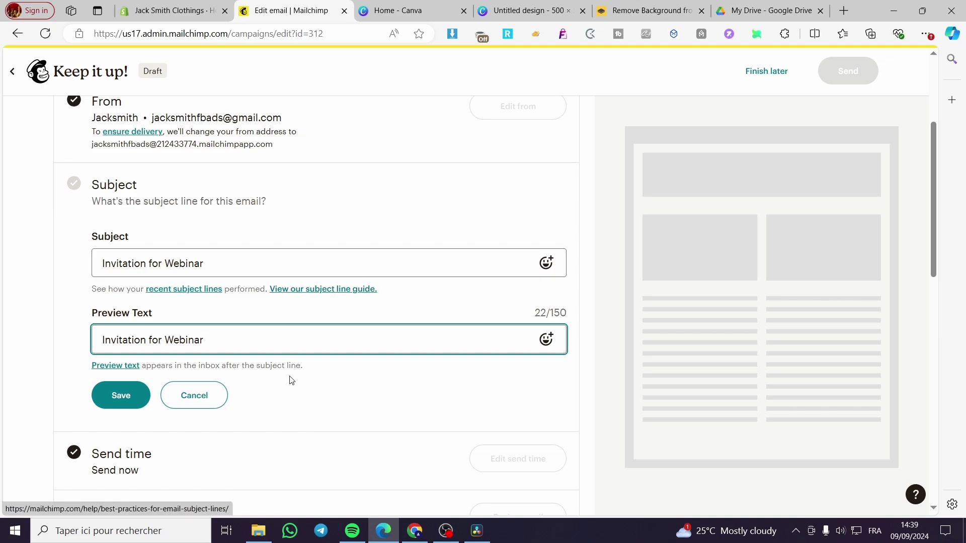
{"action": "left_click", "coordinate": [121, 398]}
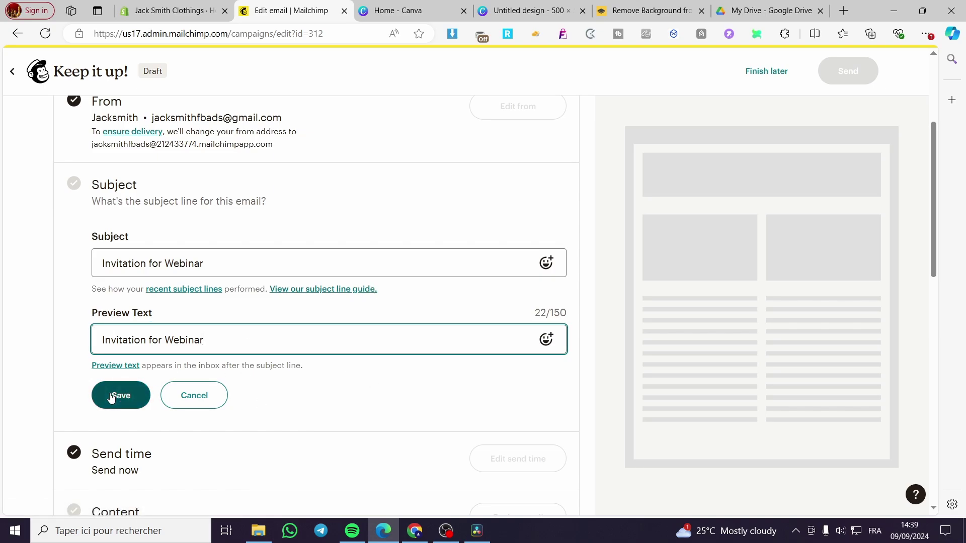
{"action": "left_click", "coordinate": [134, 408]}
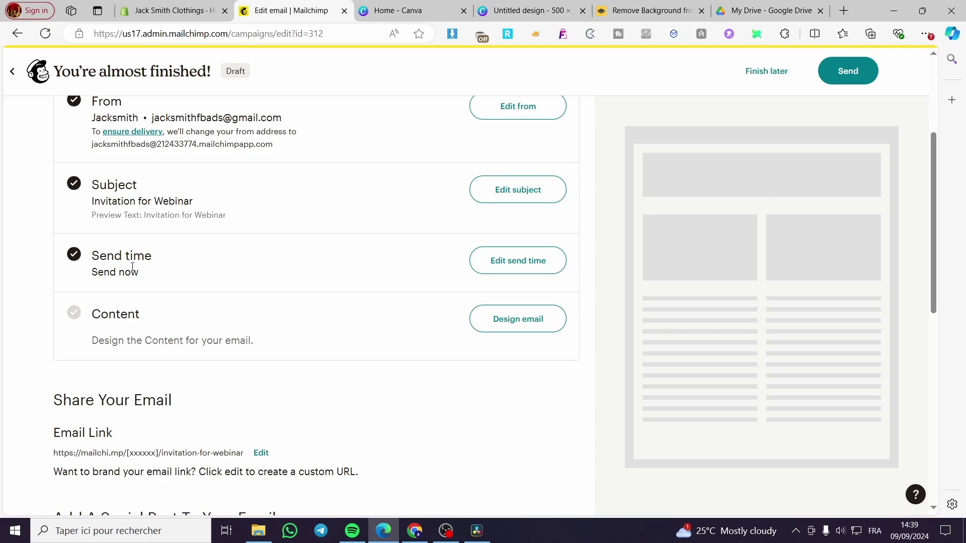
{"action": "left_click", "coordinate": [534, 269]}
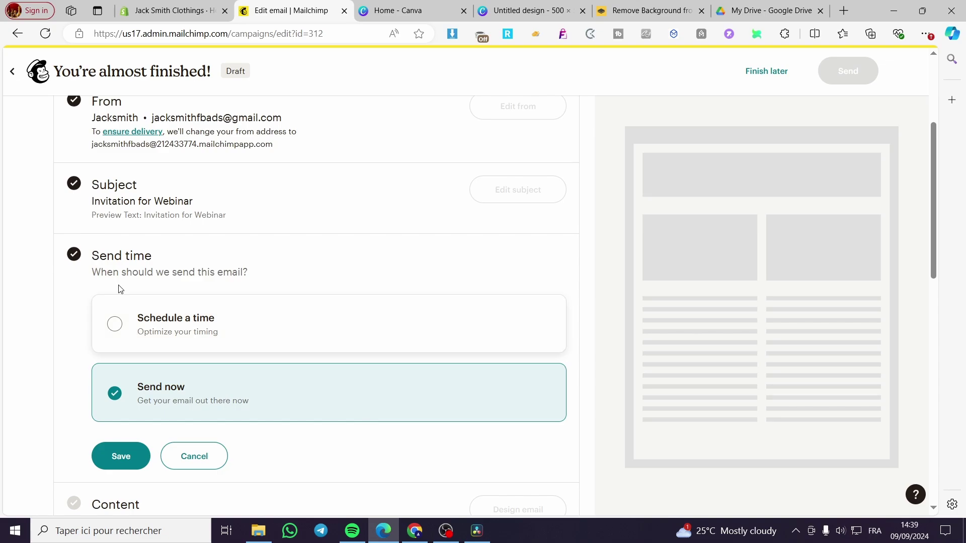
{"action": "left_click", "coordinate": [132, 445]}
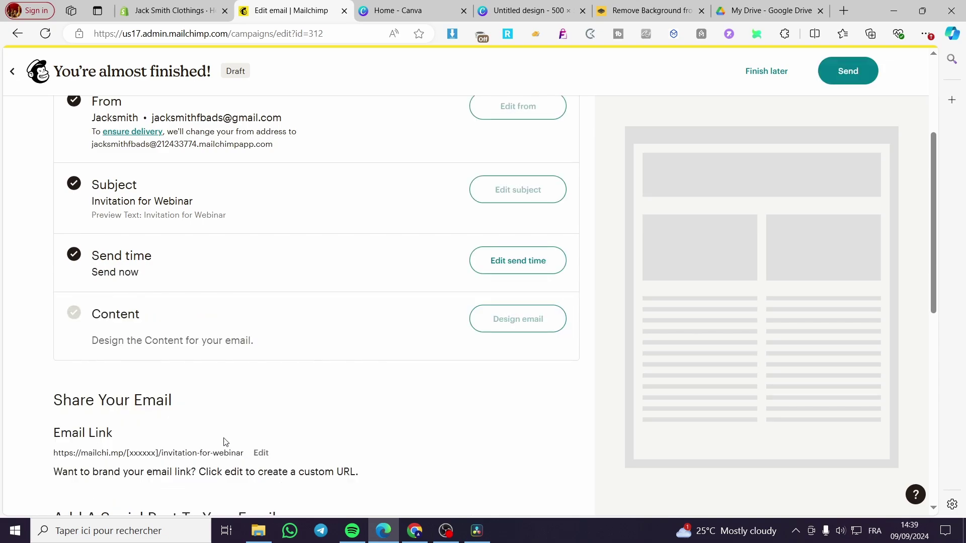
{"action": "scroll", "coordinate": [67, 256], "scroll_direction": "up", "scroll_amount": 4}
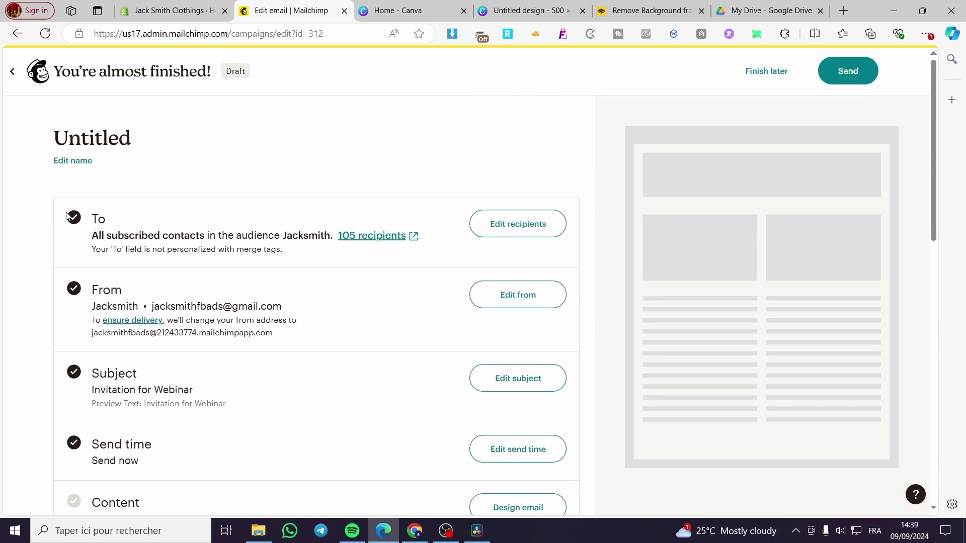
{"action": "scroll", "coordinate": [71, 296], "scroll_direction": "down", "scroll_amount": 3}
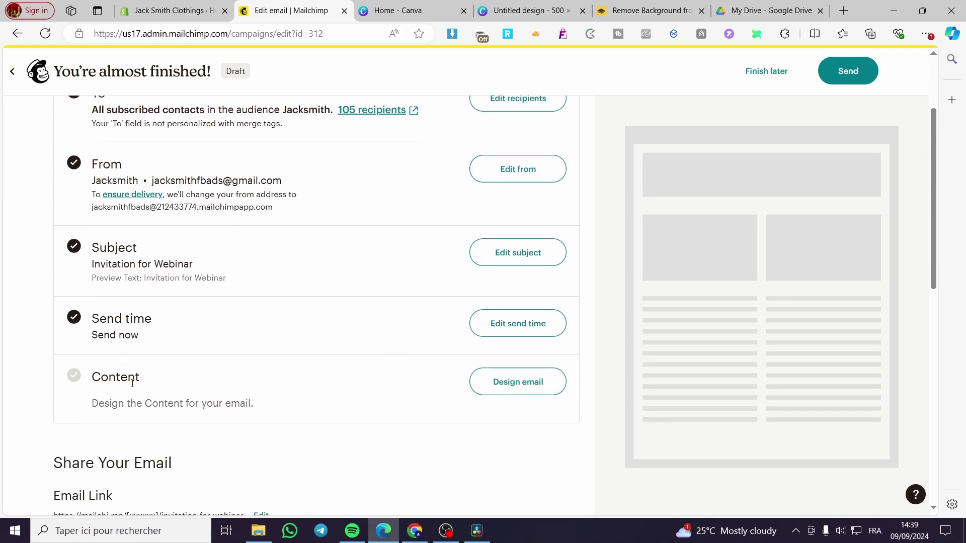
{"action": "left_click", "coordinate": [537, 390]}
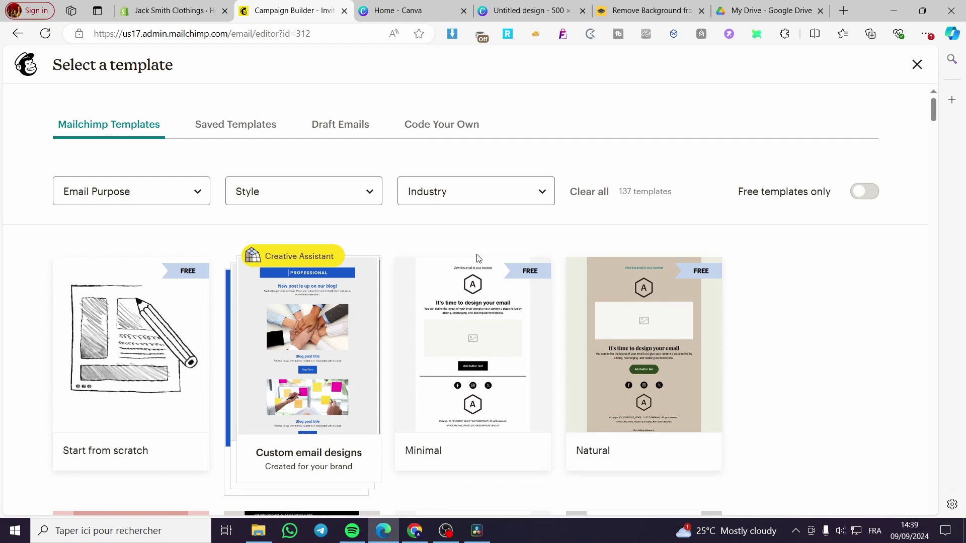
Browse the template gallery tabs, then apply the Minimal template
{"action": "left_click", "coordinate": [441, 129]}
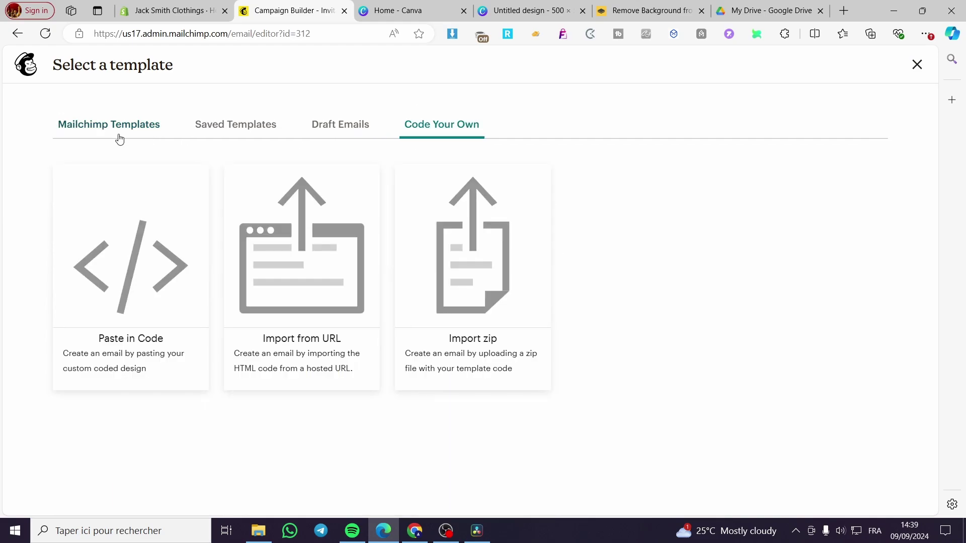
{"action": "left_click", "coordinate": [119, 138]}
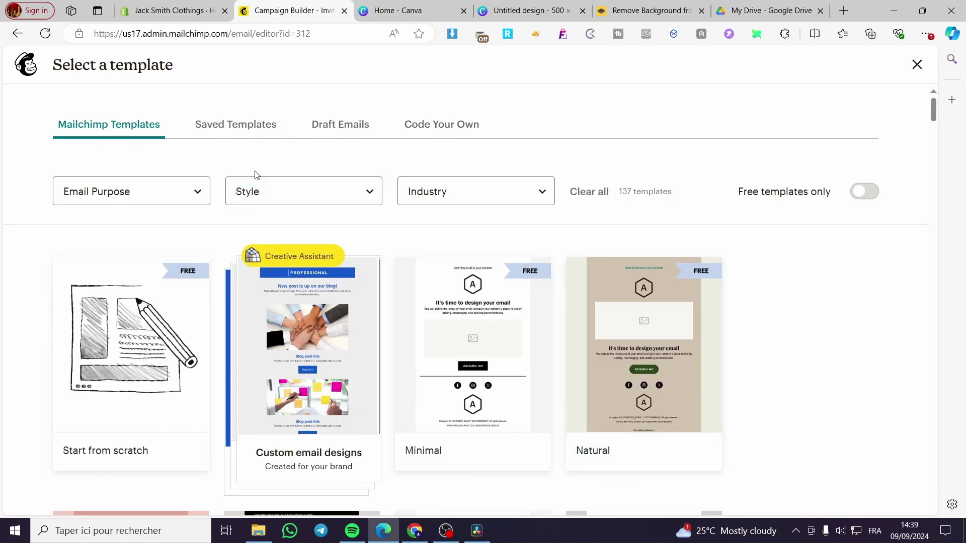
{"action": "left_click", "coordinate": [244, 130]}
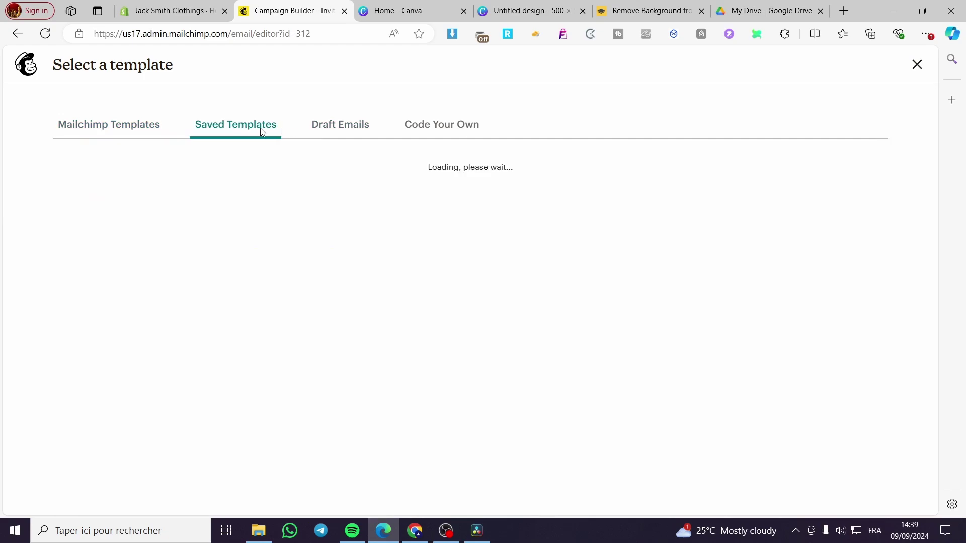
{"action": "left_click", "coordinate": [349, 133]}
{"action": "left_click", "coordinate": [146, 134]}
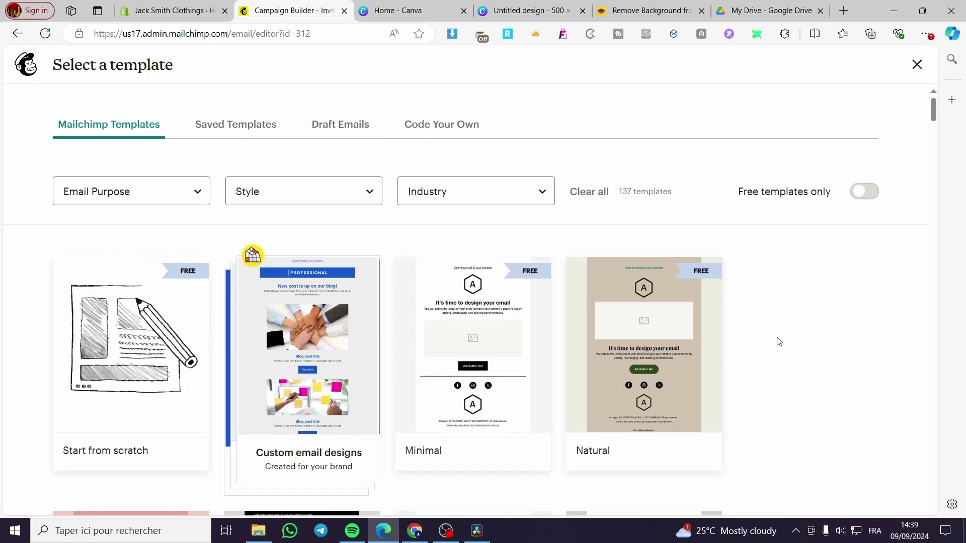
{"action": "scroll", "coordinate": [779, 341], "scroll_direction": "down", "scroll_amount": 3}
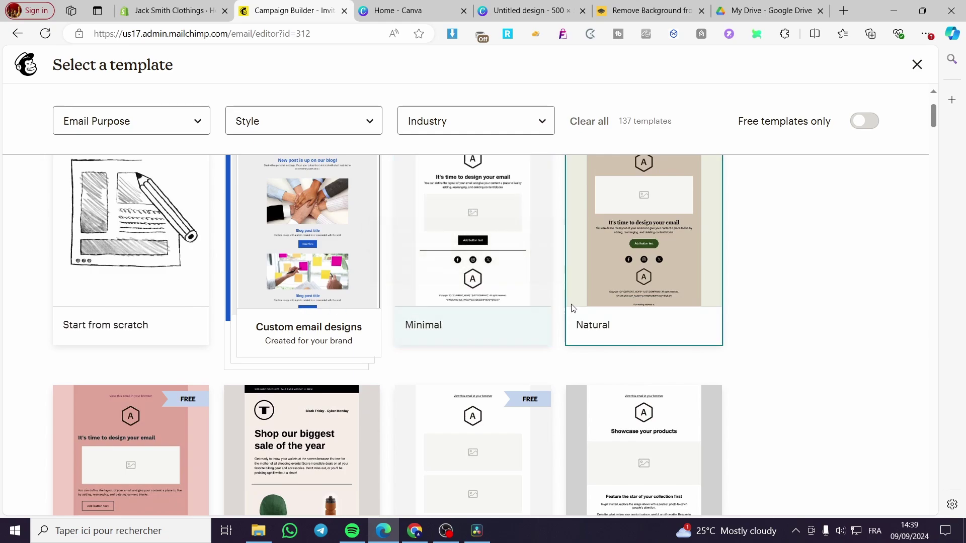
{"action": "scroll", "coordinate": [669, 332], "scroll_direction": "up", "scroll_amount": 3}
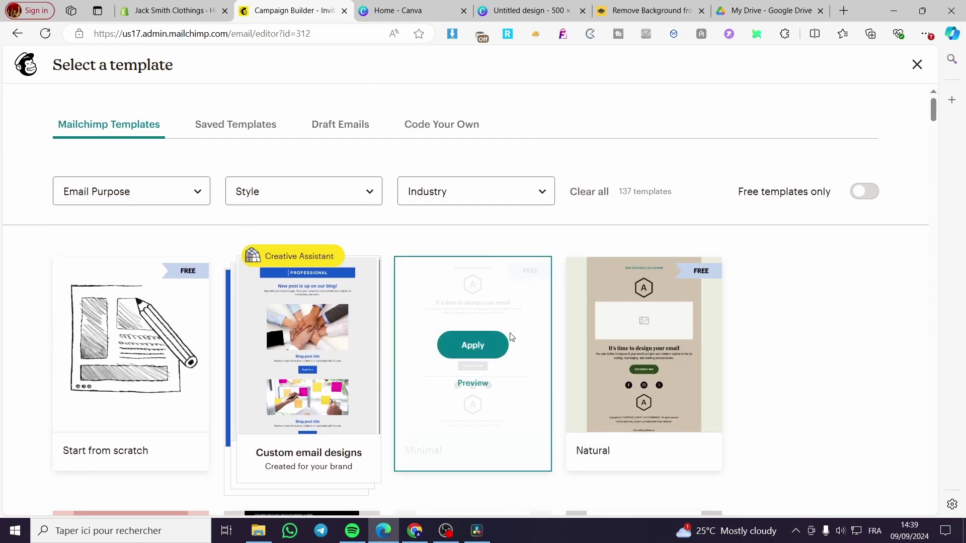
{"action": "left_click", "coordinate": [505, 344]}
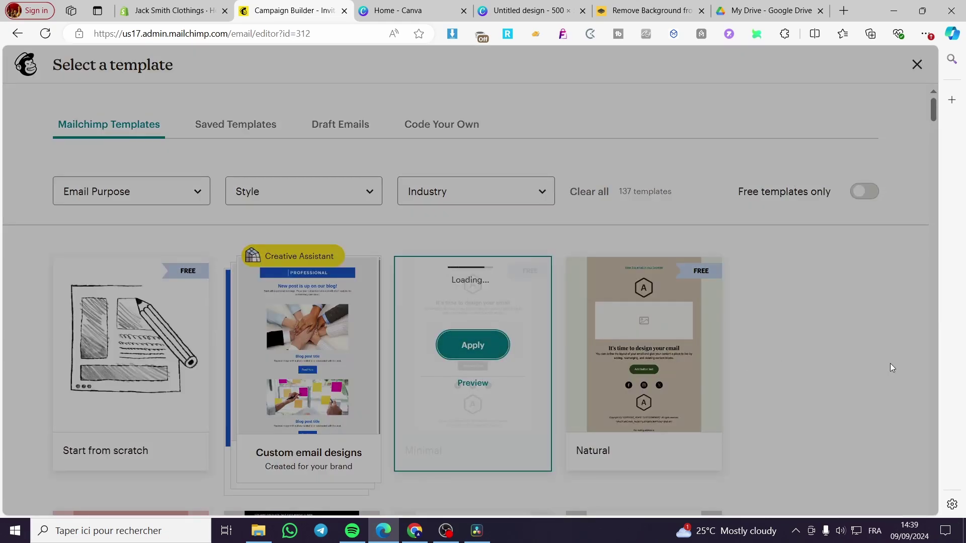
Delete the Minimal template's placeholder button block
{"action": "scroll", "coordinate": [538, 328], "scroll_direction": "down", "scroll_amount": 5}
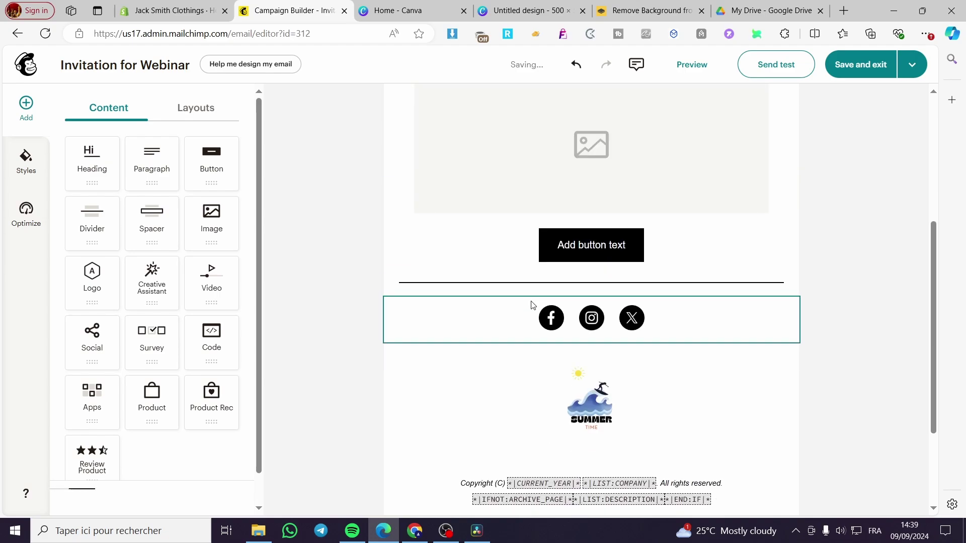
{"action": "scroll", "coordinate": [532, 305], "scroll_direction": "down", "scroll_amount": 3}
{"action": "scroll", "coordinate": [688, 345], "scroll_direction": "up", "scroll_amount": 8}
{"action": "scroll", "coordinate": [582, 320], "scroll_direction": "down", "scroll_amount": 4}
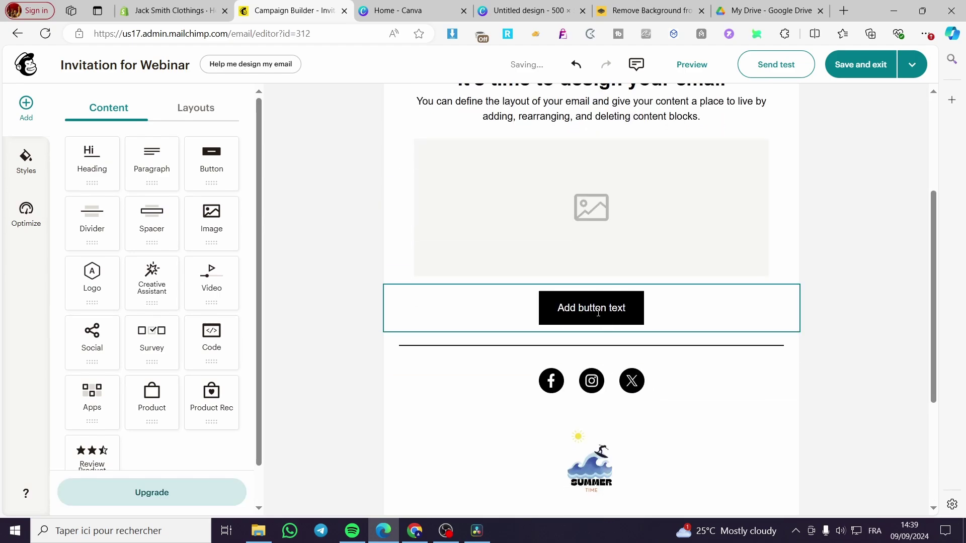
{"action": "left_click", "coordinate": [565, 314]}
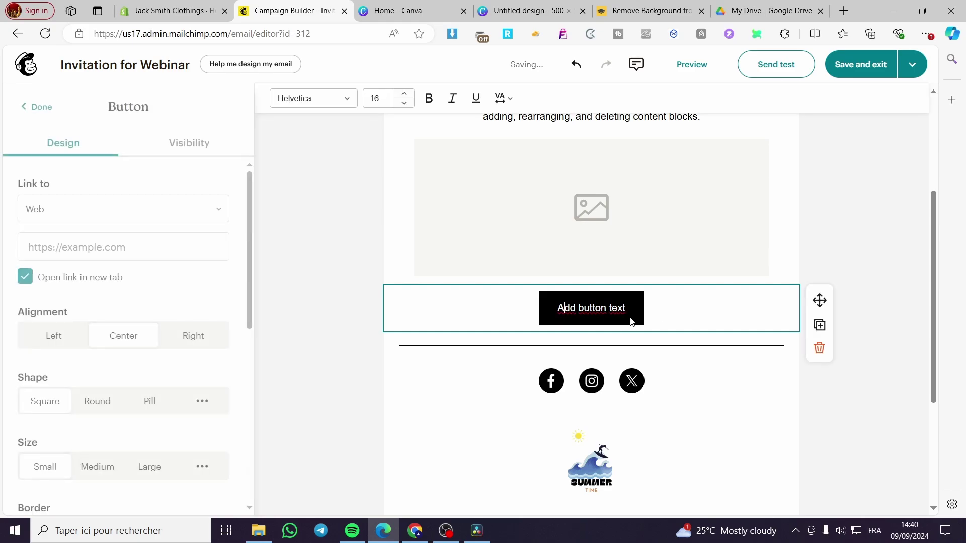
{"action": "left_click", "coordinate": [819, 349]}
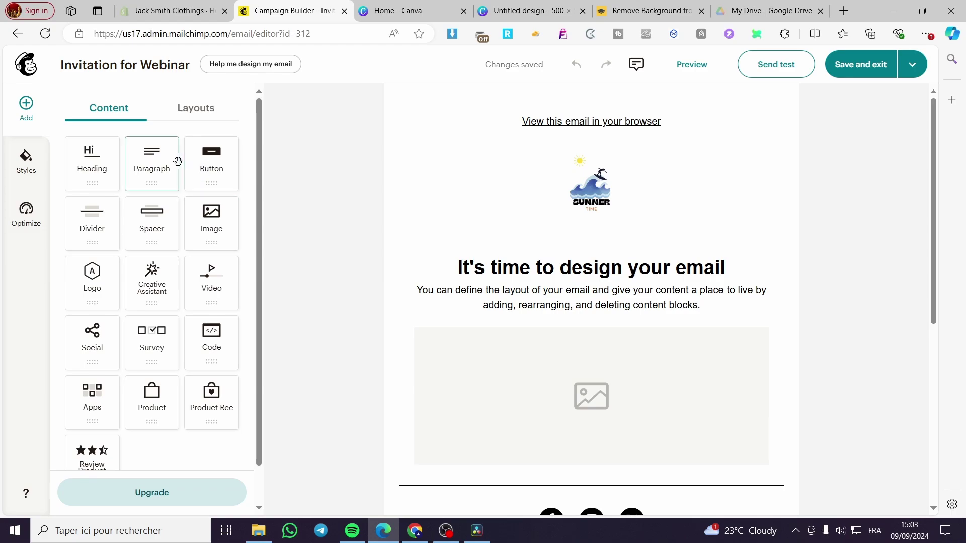
{"action": "scroll", "coordinate": [171, 264], "scroll_direction": "down", "scroll_amount": 1}
{"action": "scroll", "coordinate": [173, 266], "scroll_direction": "up", "scroll_amount": 1}
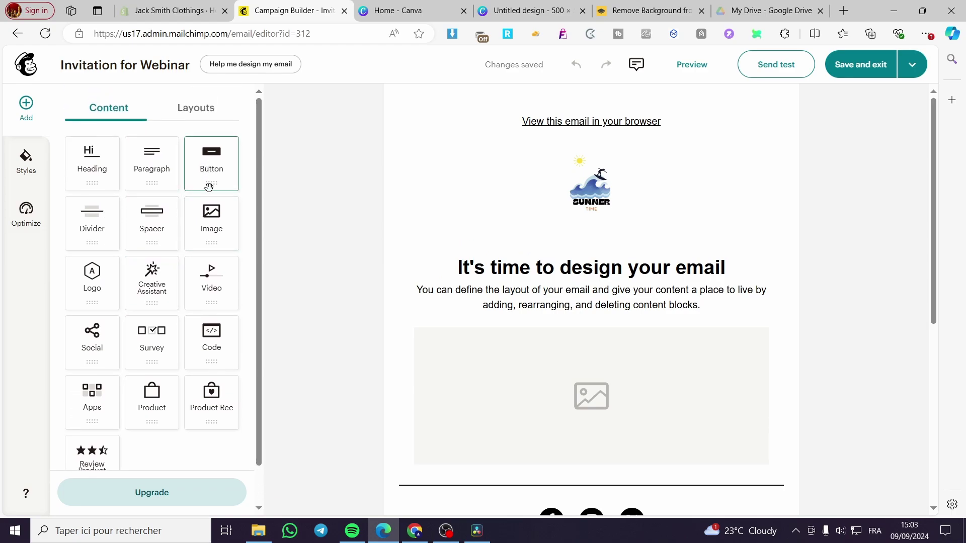
Add a button block below the image and label it 'Buy Now'
{"action": "left_click_drag", "start_coordinate": [208, 186], "coordinate": [596, 342]}
{"action": "scroll", "coordinate": [650, 345], "scroll_direction": "down", "scroll_amount": 1}
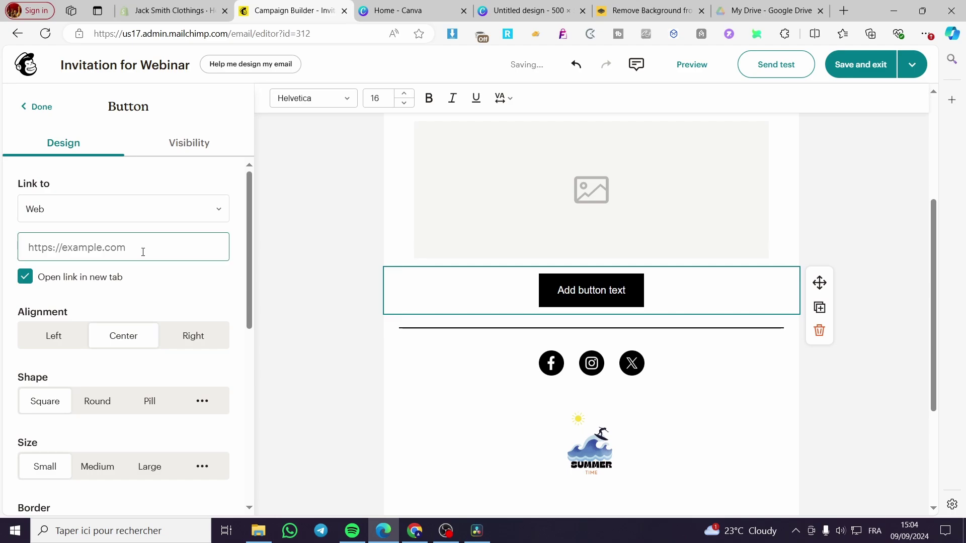
{"action": "left_click", "coordinate": [65, 249]}
{"action": "scroll", "coordinate": [124, 299], "scroll_direction": "down", "scroll_amount": 8}
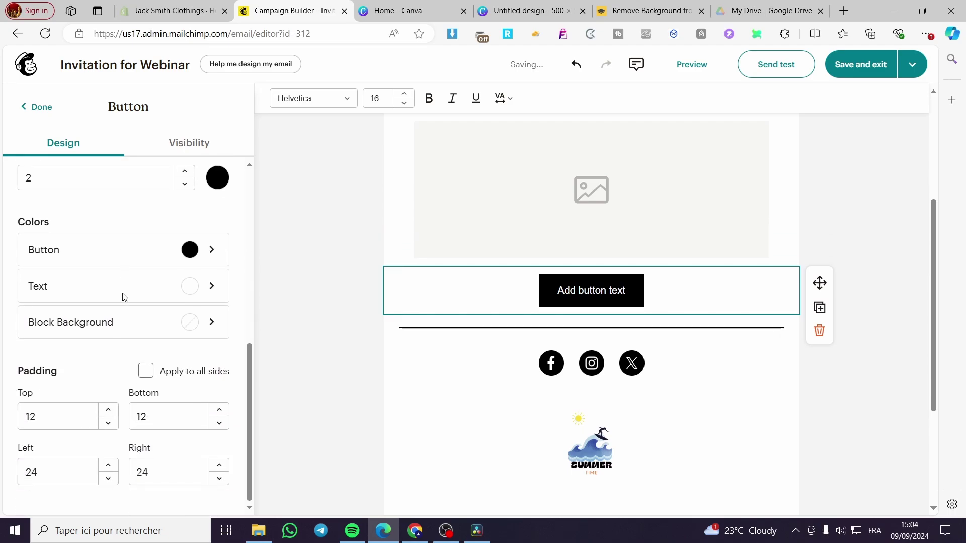
{"action": "scroll", "coordinate": [123, 298], "scroll_direction": "up", "scroll_amount": 8}
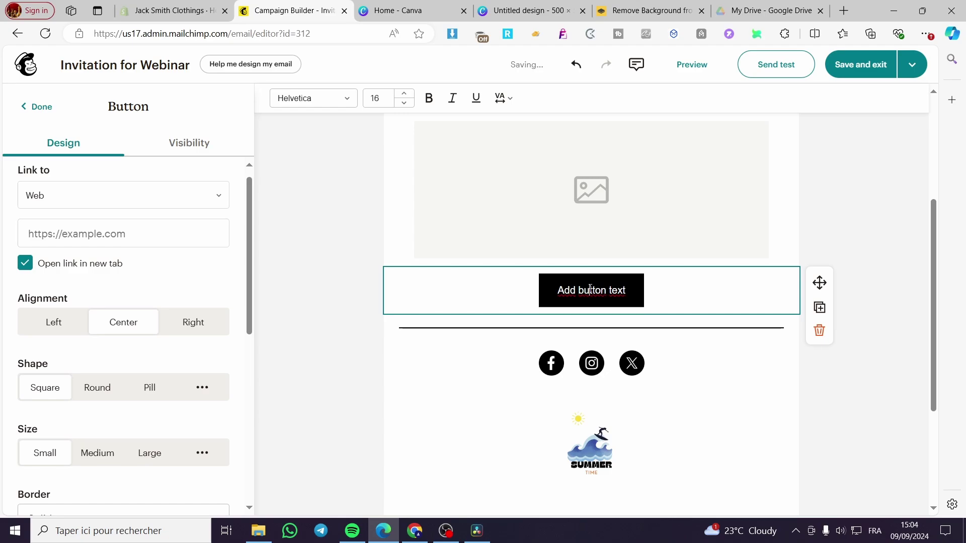
{"action": "left_click_drag", "start_coordinate": [626, 291], "coordinate": [553, 290]}
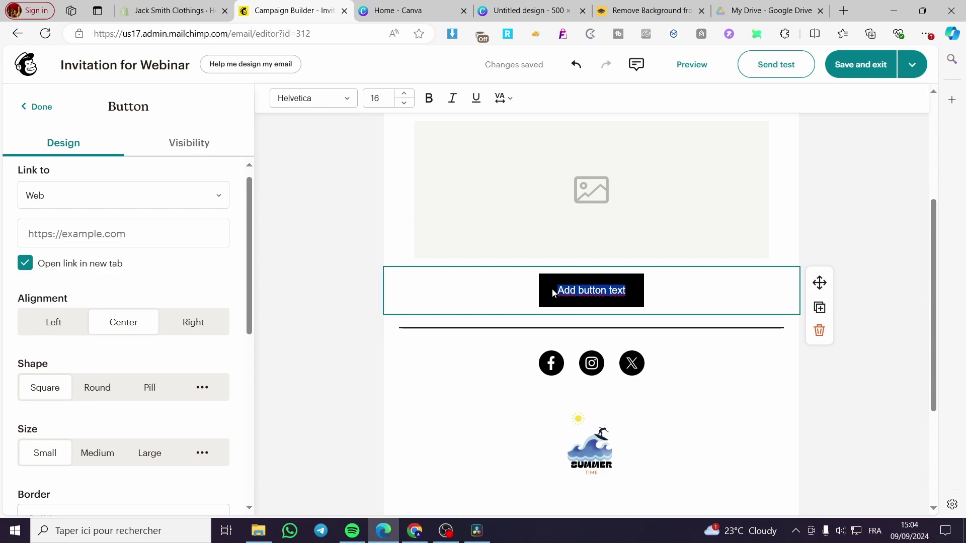
{"action": "type", "text": "Bu"}
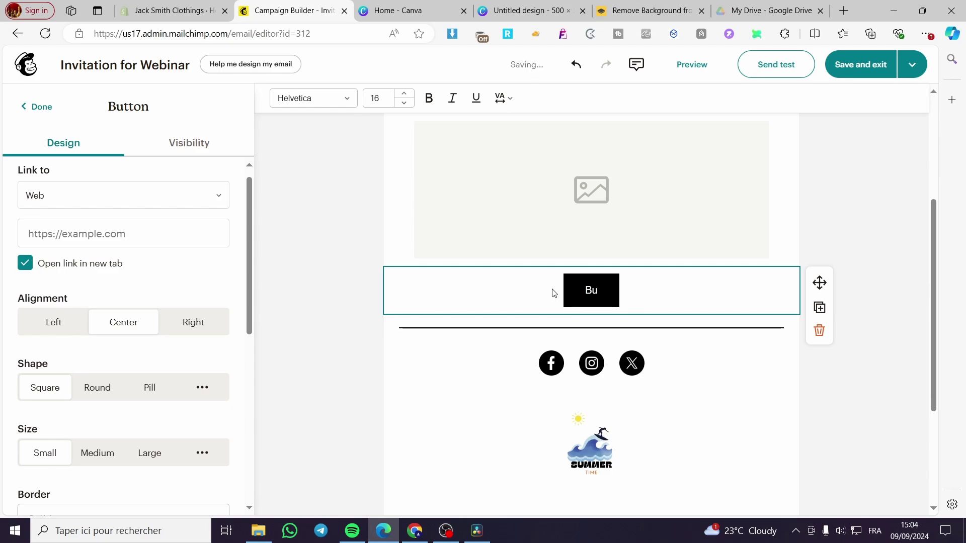
{"action": "type", "text": "y Now"}
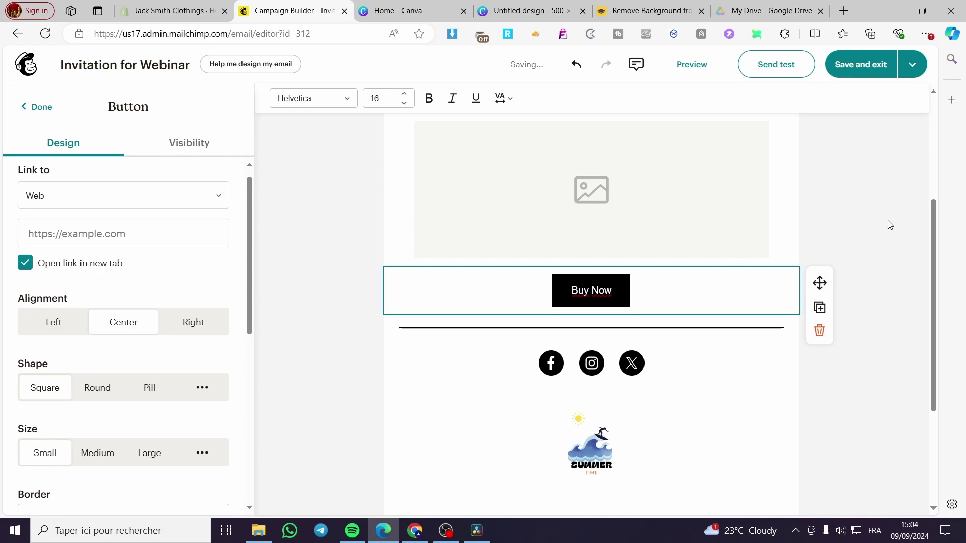
Keep the Buy Now button linking to a Web address and finish its settings
{"action": "left_click", "coordinate": [883, 226]}
{"action": "left_click", "coordinate": [587, 288]}
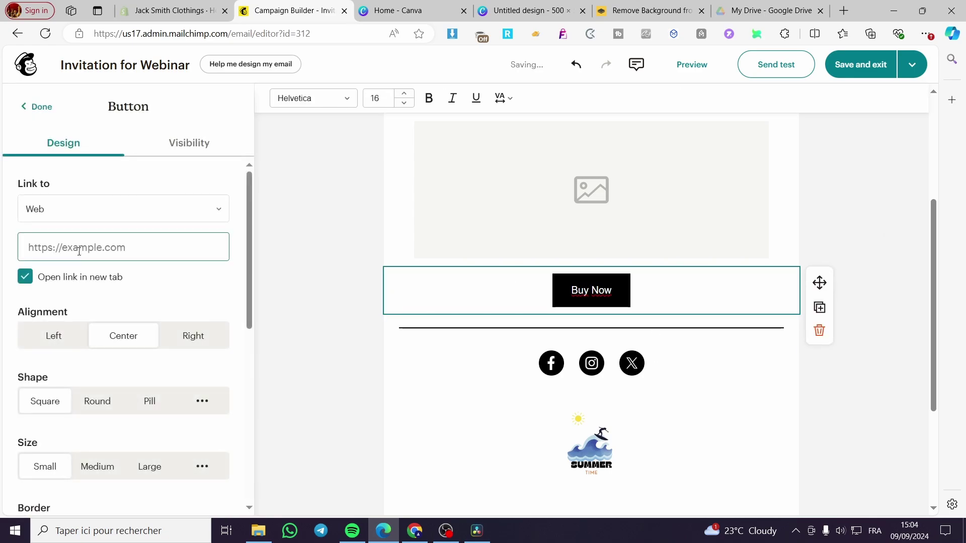
{"action": "left_click", "coordinate": [90, 211]}
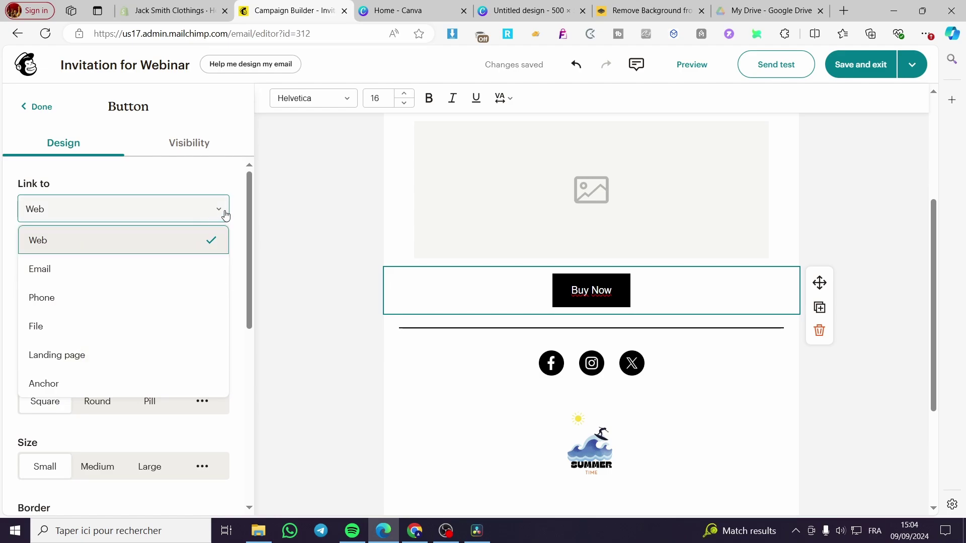
{"action": "left_click", "coordinate": [208, 241]}
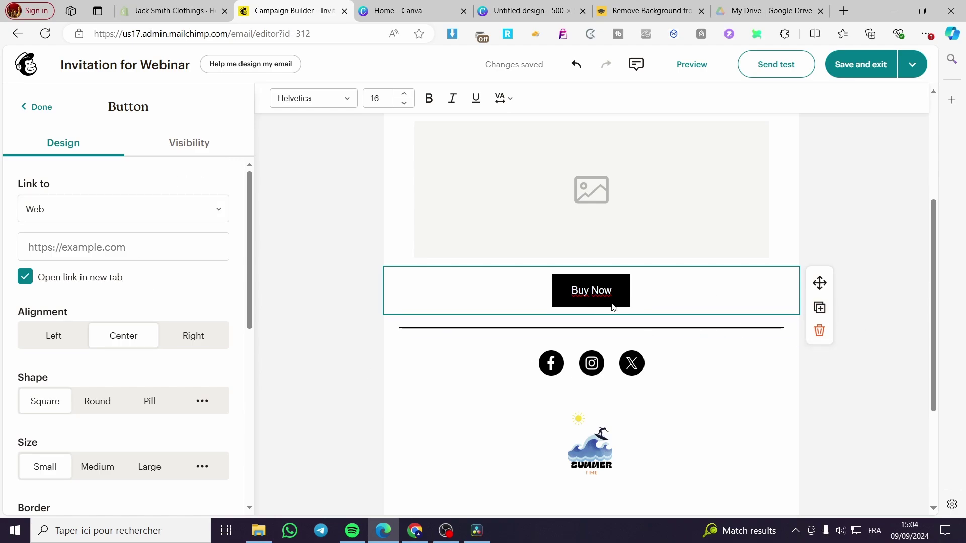
{"action": "left_click", "coordinate": [38, 107]}
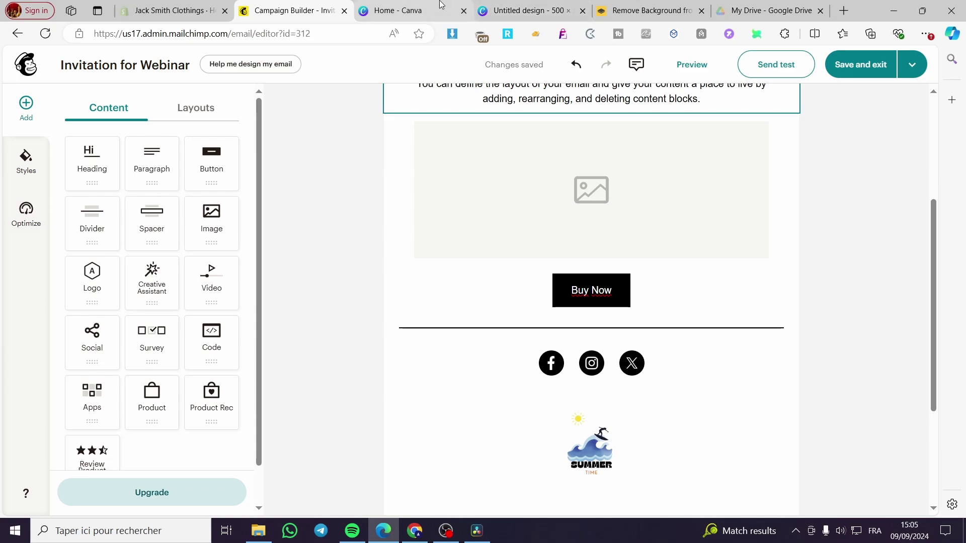
In Canva, create a blank custom-size design 150 px wide and 75 px high
{"action": "left_click", "coordinate": [455, 7]}
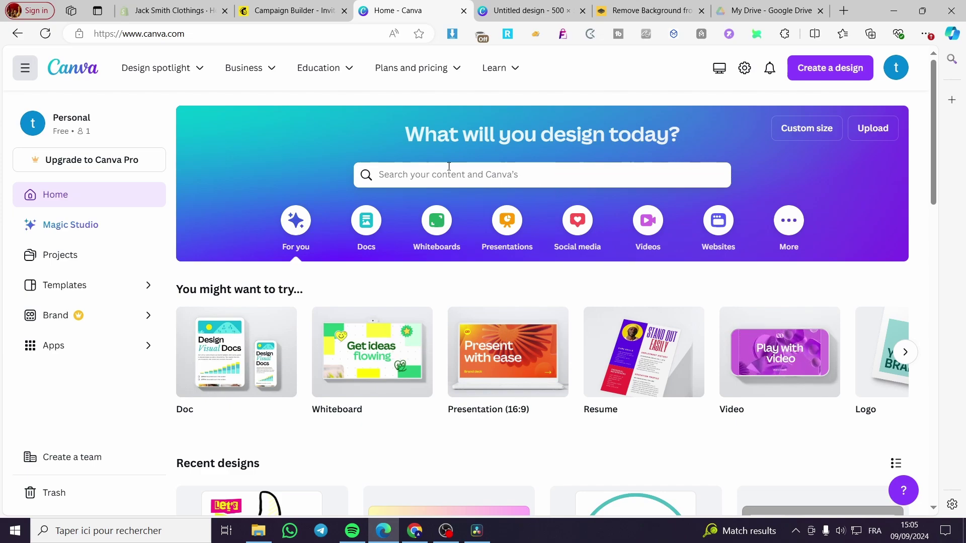
{"action": "left_click", "coordinate": [487, 174]}
{"action": "left_click", "coordinate": [838, 74]}
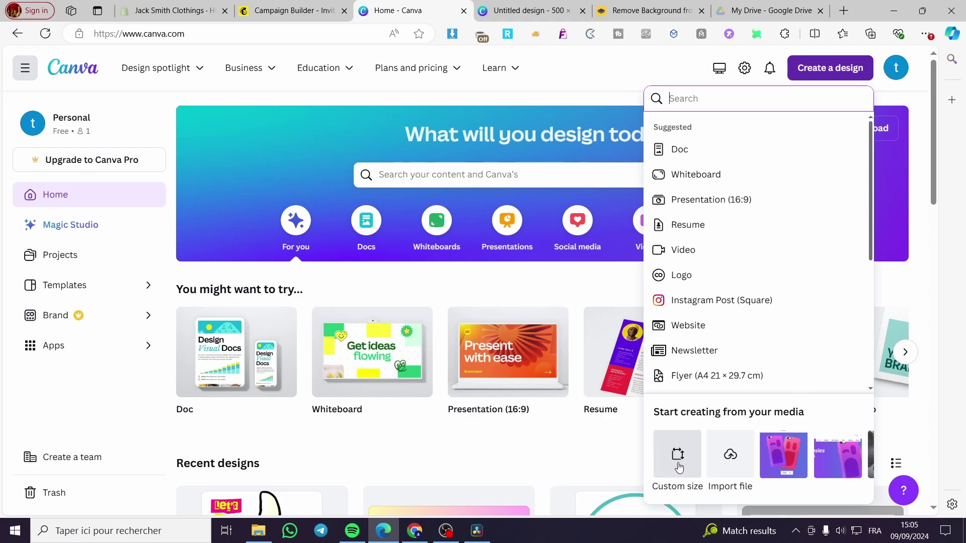
{"action": "left_click", "coordinate": [679, 468]}
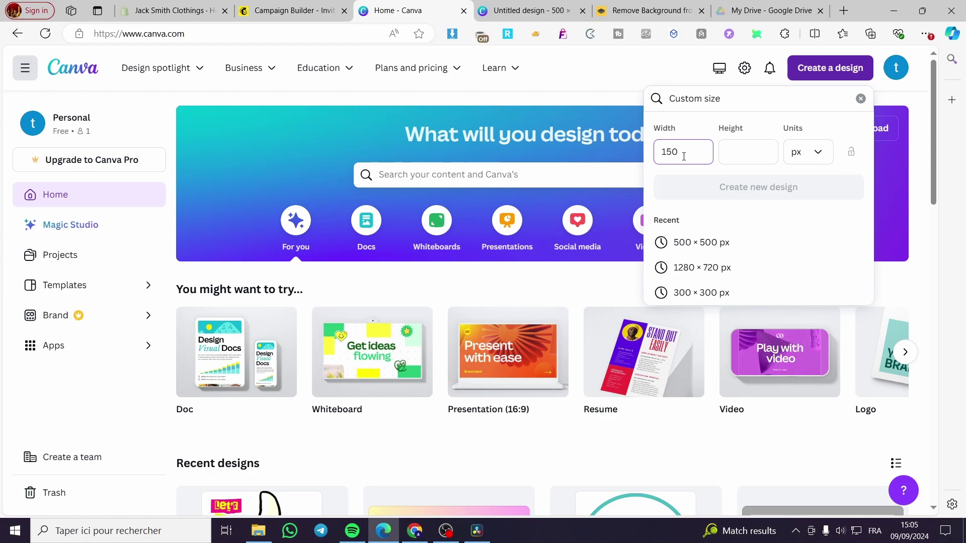
{"action": "left_click", "coordinate": [732, 150]}
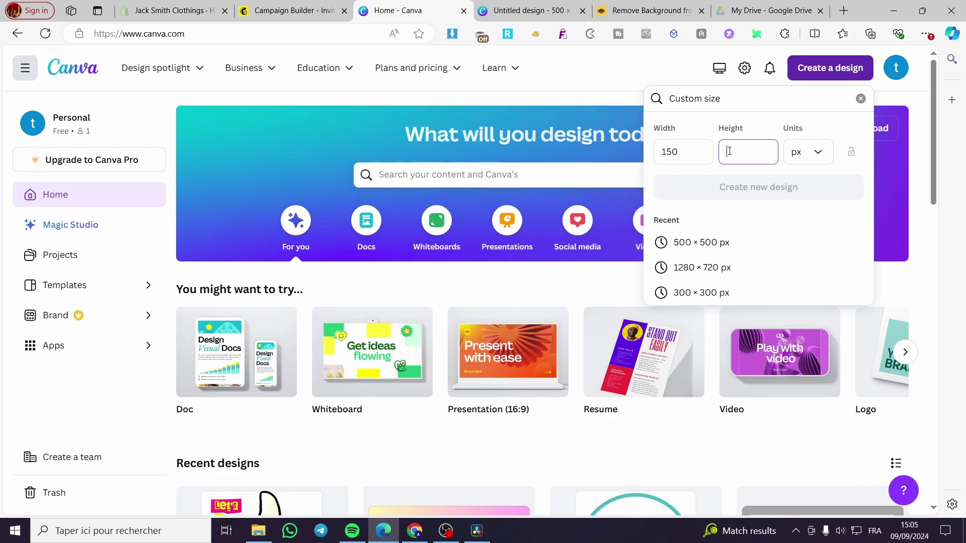
{"action": "type", "text": "75"}
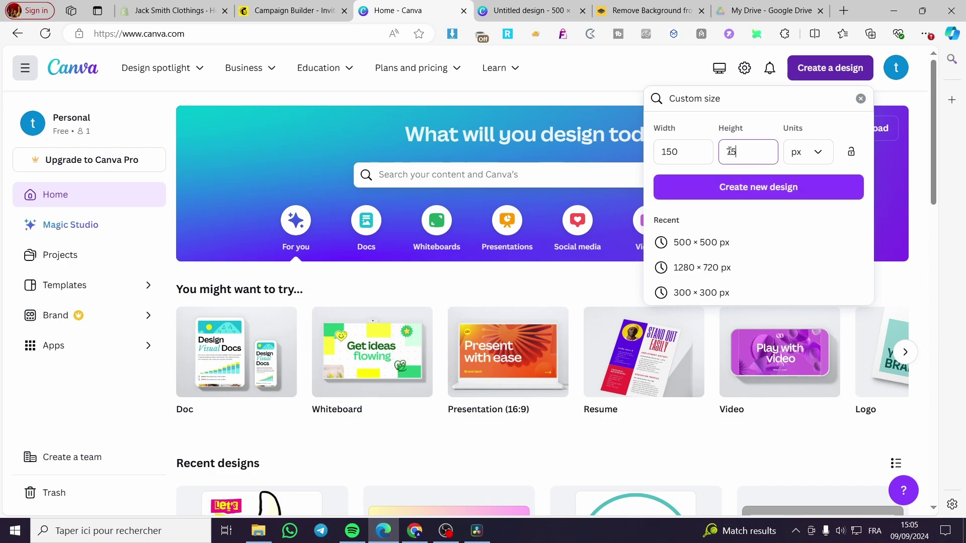
{"action": "left_click", "coordinate": [798, 187]}
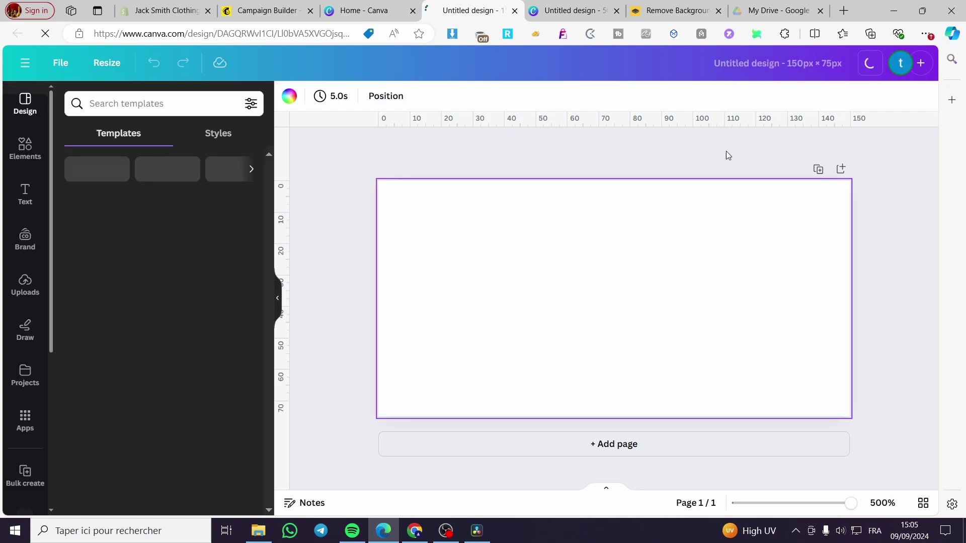
Search Canva elements for 'buy now' and add the animated buy now graphic
{"action": "left_click", "coordinate": [24, 142]}
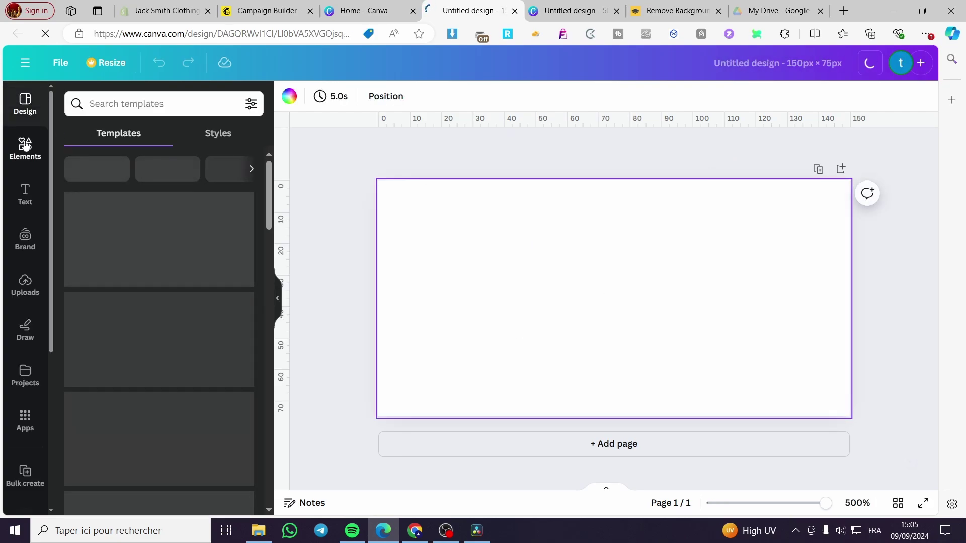
{"action": "left_click", "coordinate": [152, 103]}
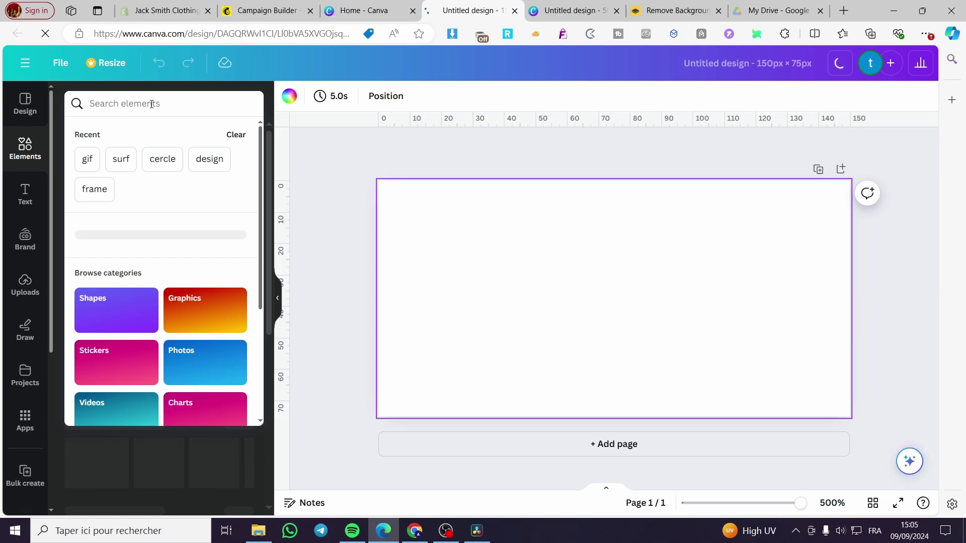
{"action": "type", "text": "button"}
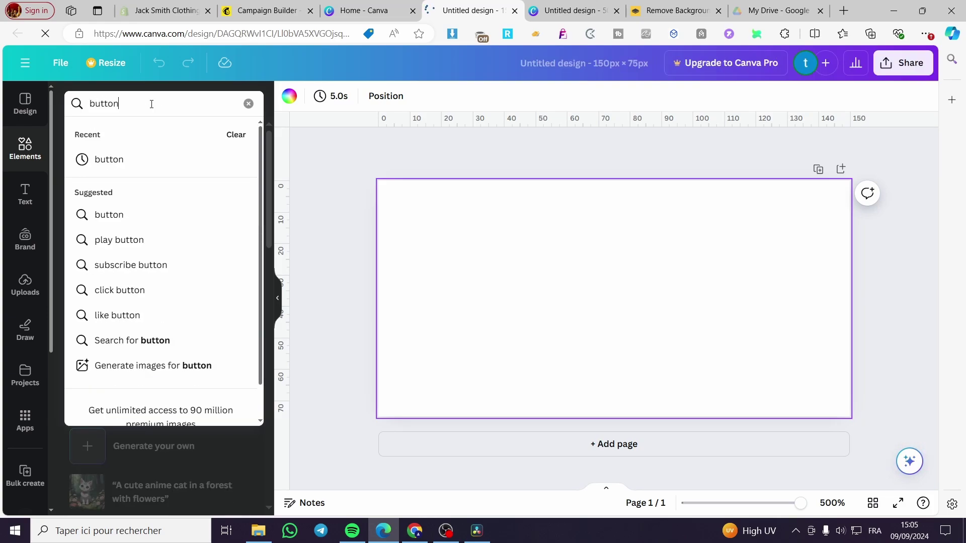
{"action": "key", "text": "BackSpace"}
{"action": "key", "text": "BackSpace"}
{"action": "key", "text": "BackSpace"}
{"action": "key", "text": "BackSpace"}
{"action": "key", "text": "BackSpace"}
{"action": "type", "text": "bu"}
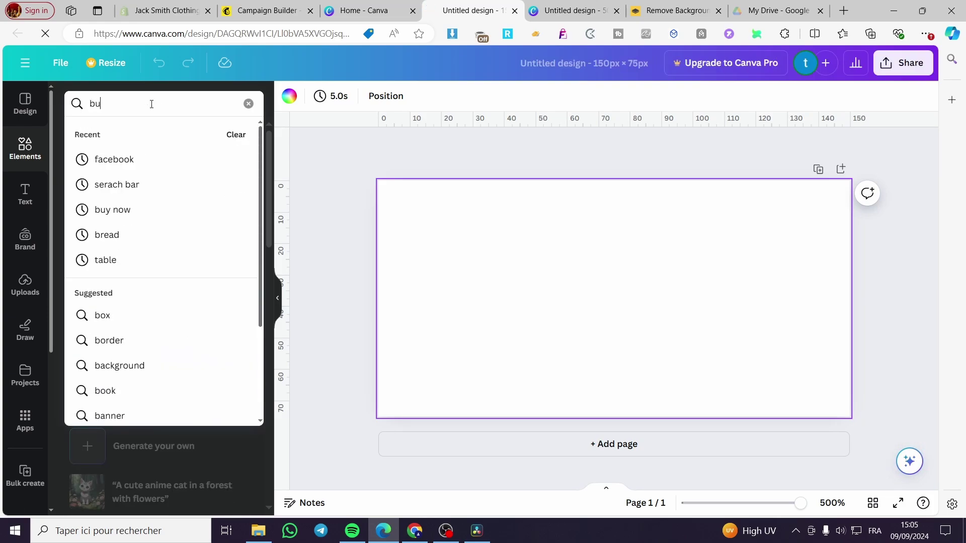
{"action": "type", "text": "y now"}
{"action": "key", "text": "Return"}
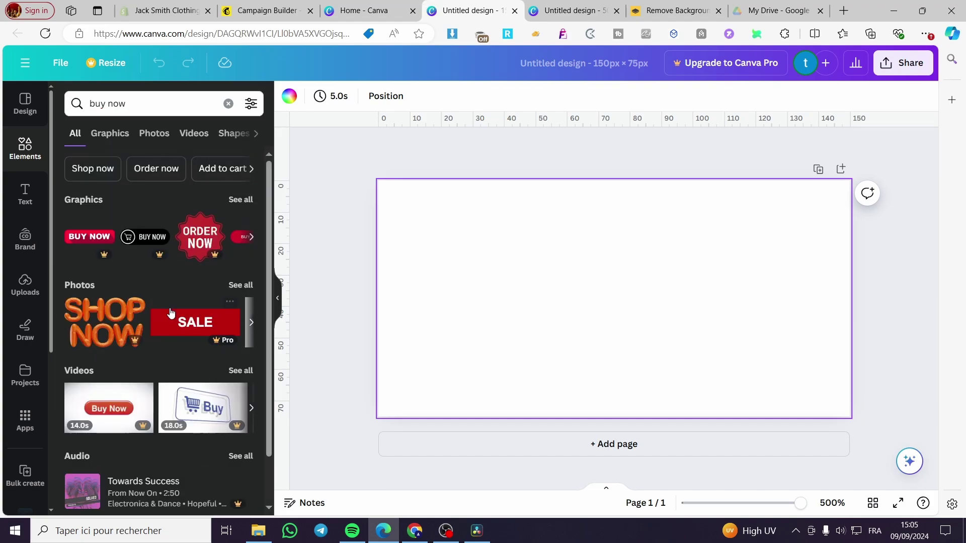
{"action": "scroll", "coordinate": [166, 314], "scroll_direction": "down", "scroll_amount": 1}
{"action": "scroll", "coordinate": [244, 232], "scroll_direction": "up", "scroll_amount": 1}
{"action": "left_click", "coordinate": [237, 202]}
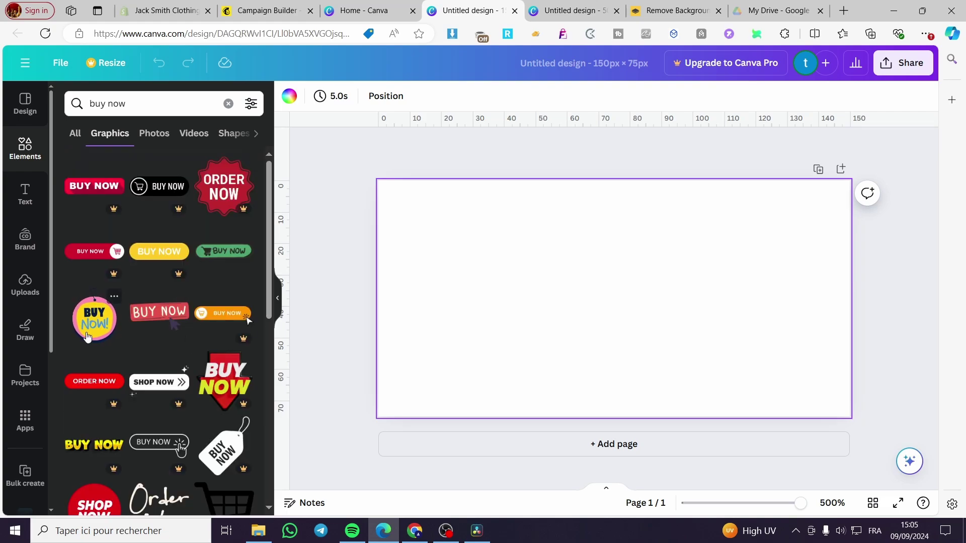
{"action": "scroll", "coordinate": [154, 340], "scroll_direction": "down", "scroll_amount": 1}
{"action": "scroll", "coordinate": [153, 339], "scroll_direction": "down", "scroll_amount": 3}
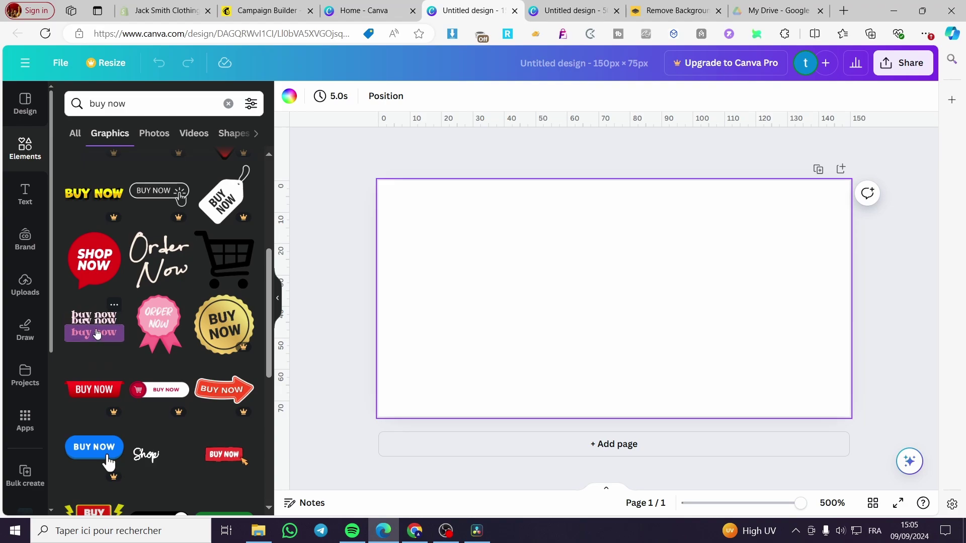
{"action": "left_click", "coordinate": [98, 333]}
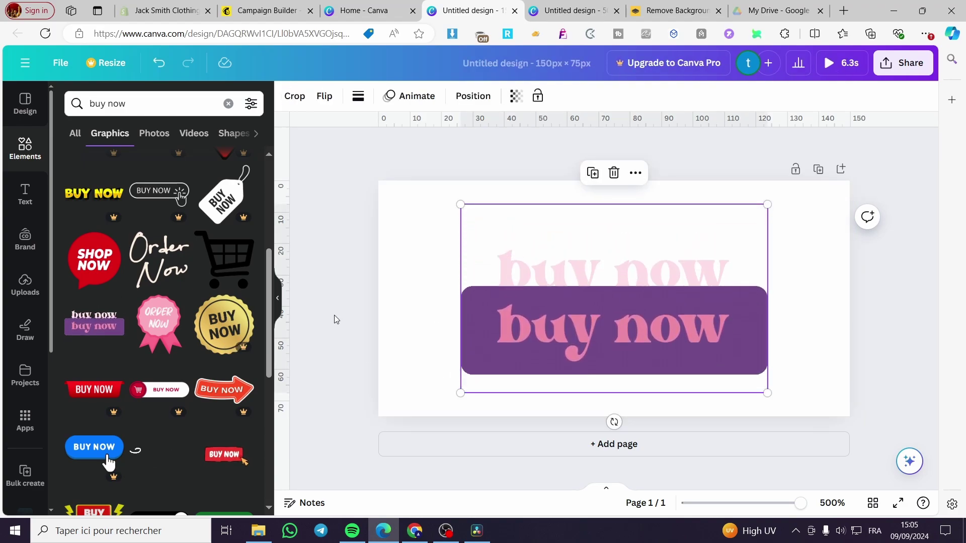
Deselect, then reselect the animated buy now graphic on the canvas
{"action": "left_click", "coordinate": [347, 303]}
{"action": "scroll", "coordinate": [126, 345], "scroll_direction": "down", "scroll_amount": 5}
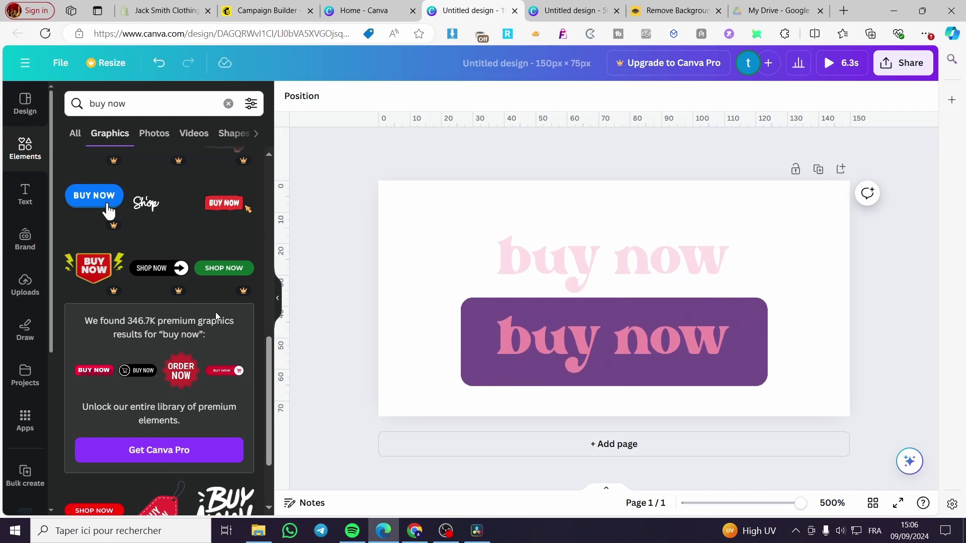
{"action": "scroll", "coordinate": [196, 352], "scroll_direction": "down", "scroll_amount": 2}
{"action": "scroll", "coordinate": [180, 381], "scroll_direction": "down", "scroll_amount": 3}
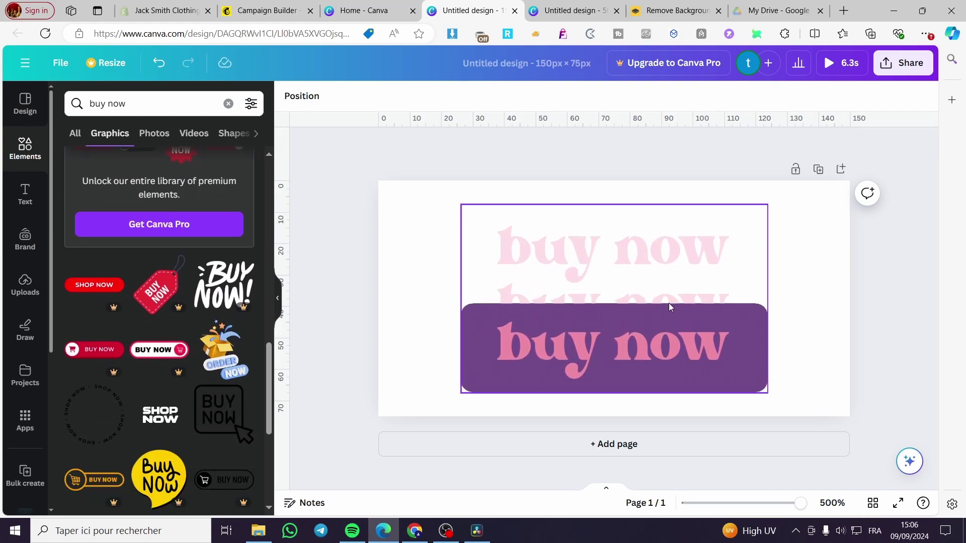
{"action": "left_click", "coordinate": [708, 277]}
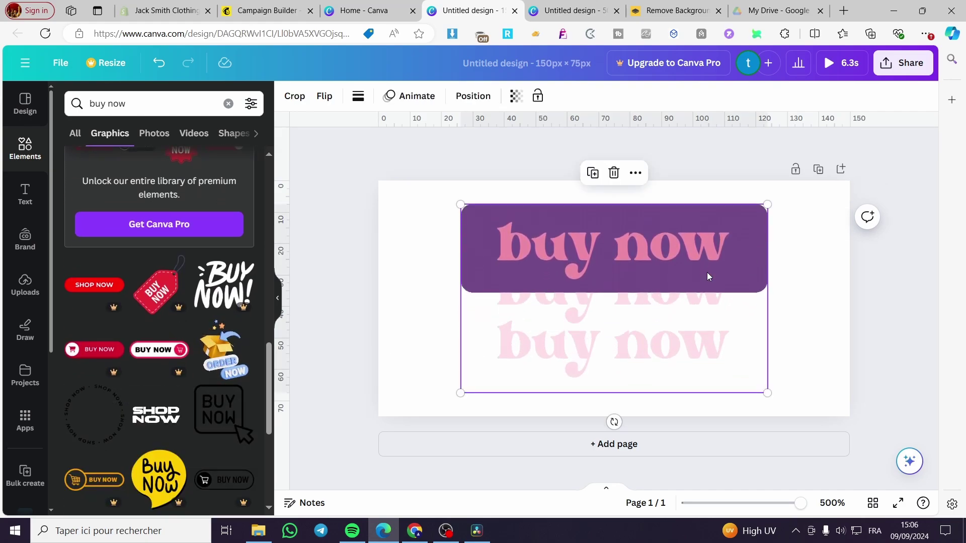
Download the Canva design as a GIF file
{"action": "left_click", "coordinate": [903, 63]}
{"action": "left_click", "coordinate": [779, 396]}
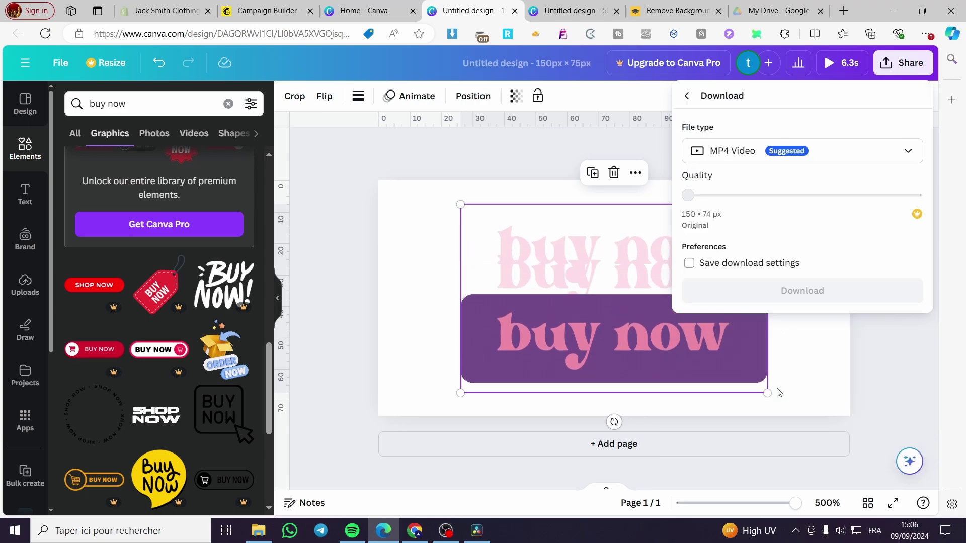
{"action": "left_click", "coordinate": [830, 152]}
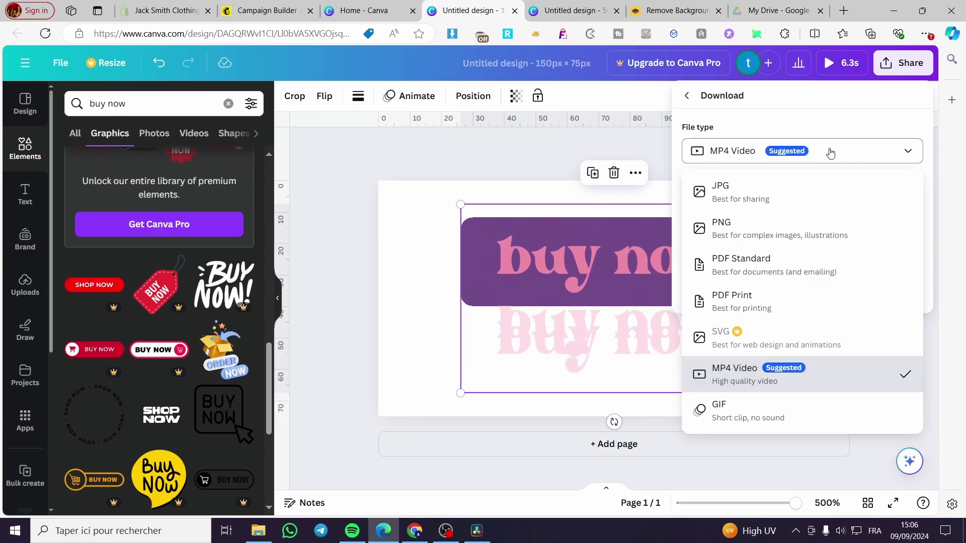
{"action": "left_click", "coordinate": [752, 414]}
{"action": "left_click", "coordinate": [825, 302]}
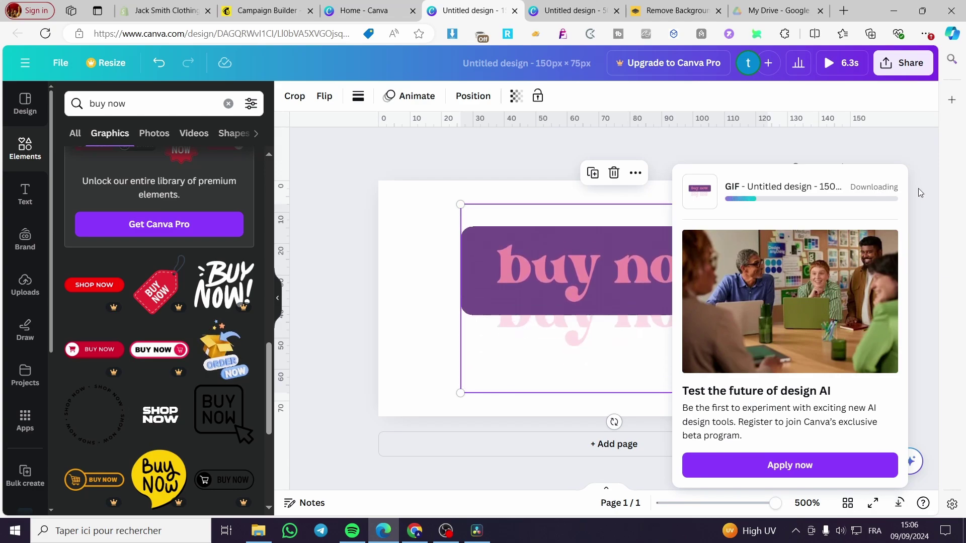
Preview download (1).gif from the browser's downloads, then return to the Mailchimp tab
{"action": "left_click", "coordinate": [910, 149]}
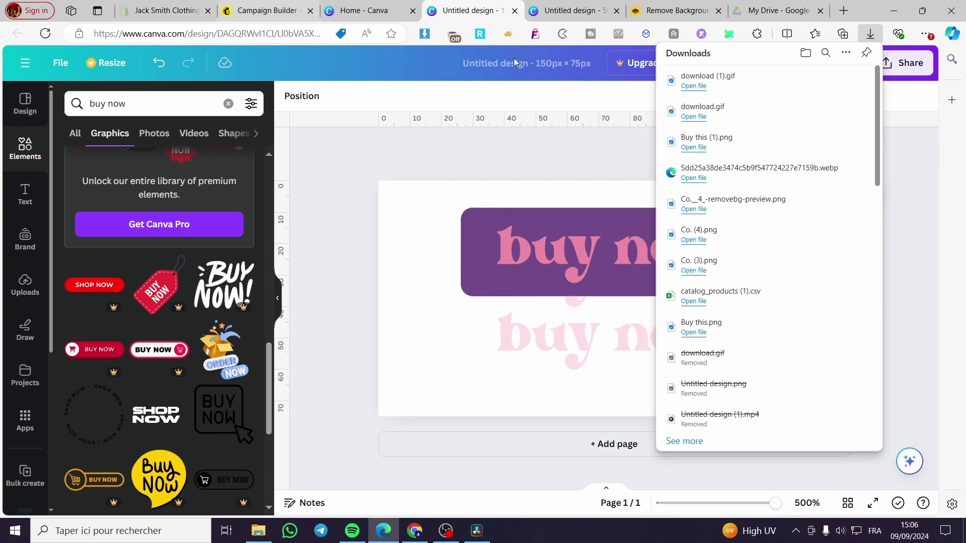
{"action": "left_click", "coordinate": [681, 89]}
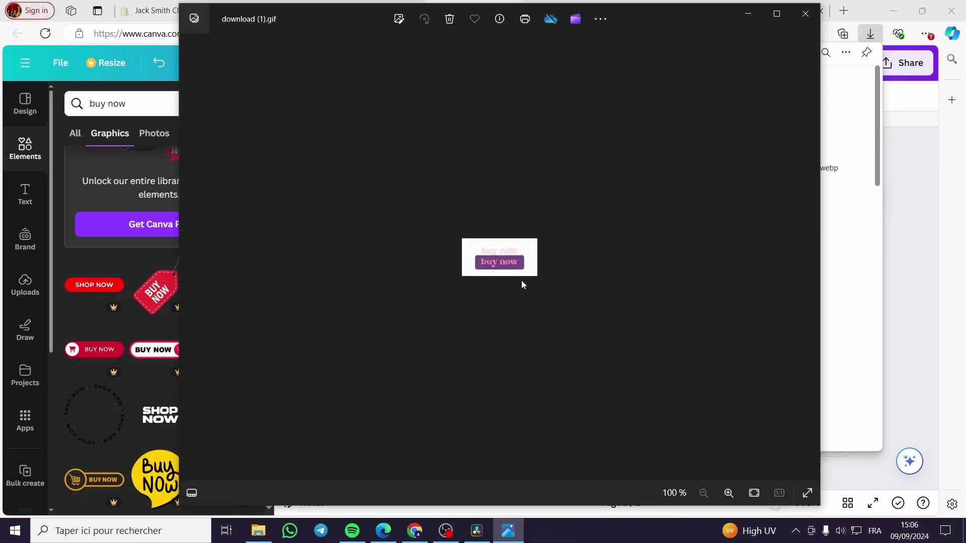
{"action": "left_click", "coordinate": [805, 14]}
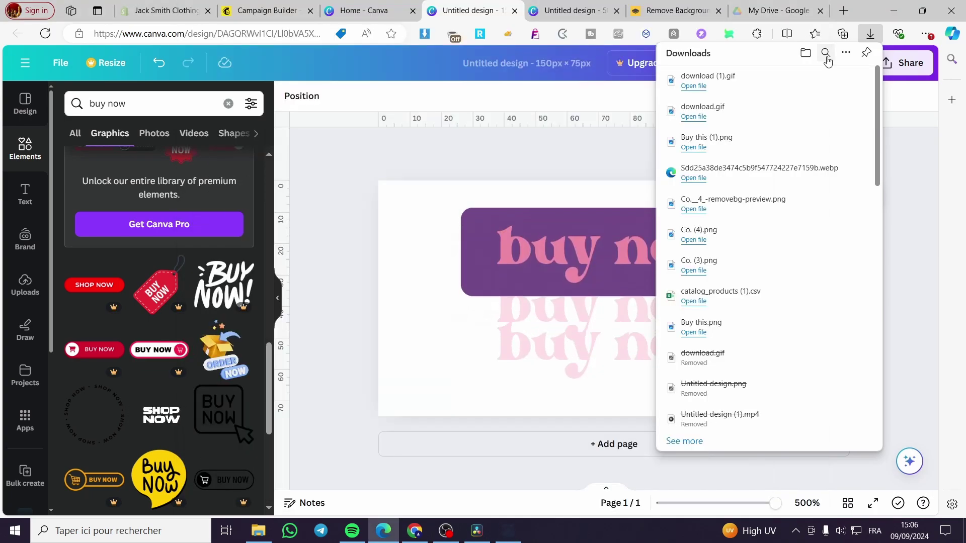
{"action": "left_click", "coordinate": [267, 11]}
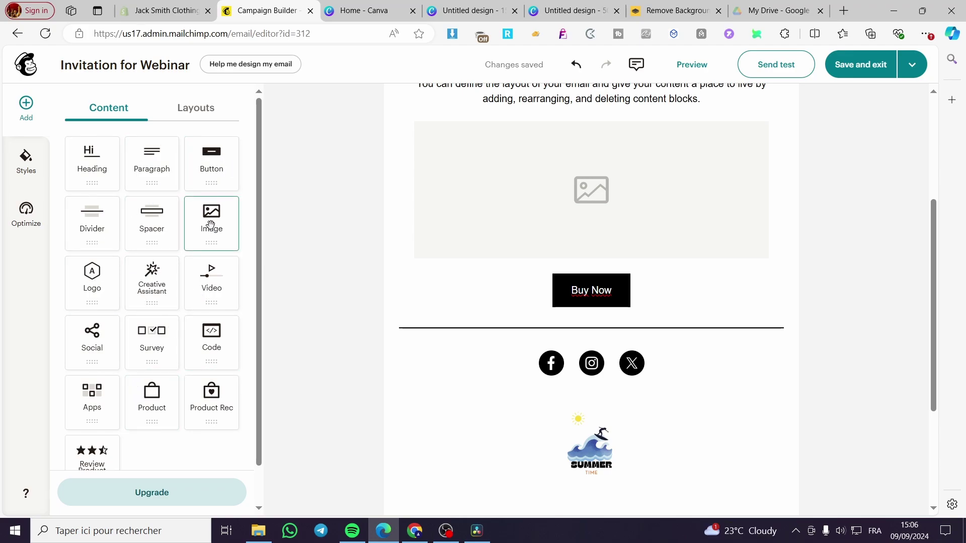
Add an image block below Buy Now, upload download (1).gif, and open its image editor
{"action": "left_click_drag", "start_coordinate": [210, 218], "coordinate": [607, 322]}
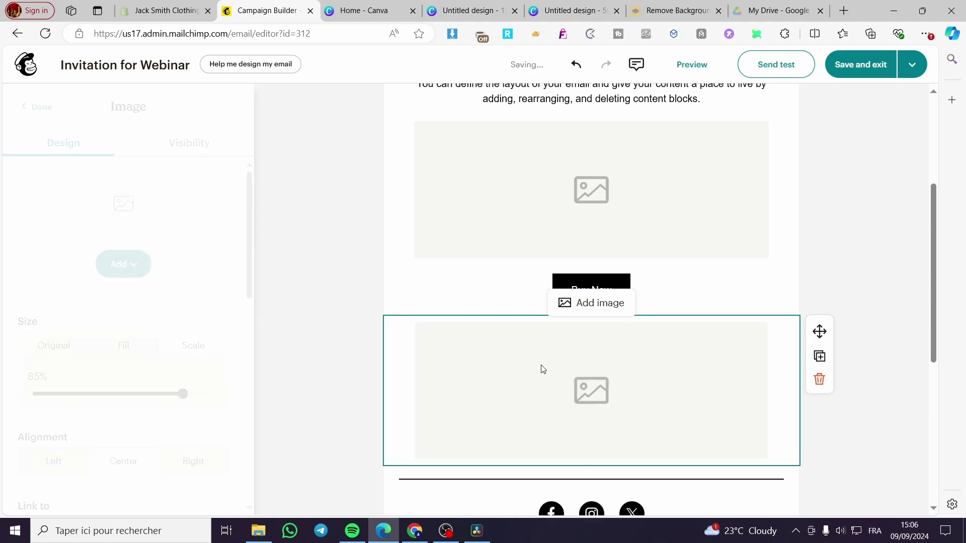
{"action": "left_click", "coordinate": [129, 263]}
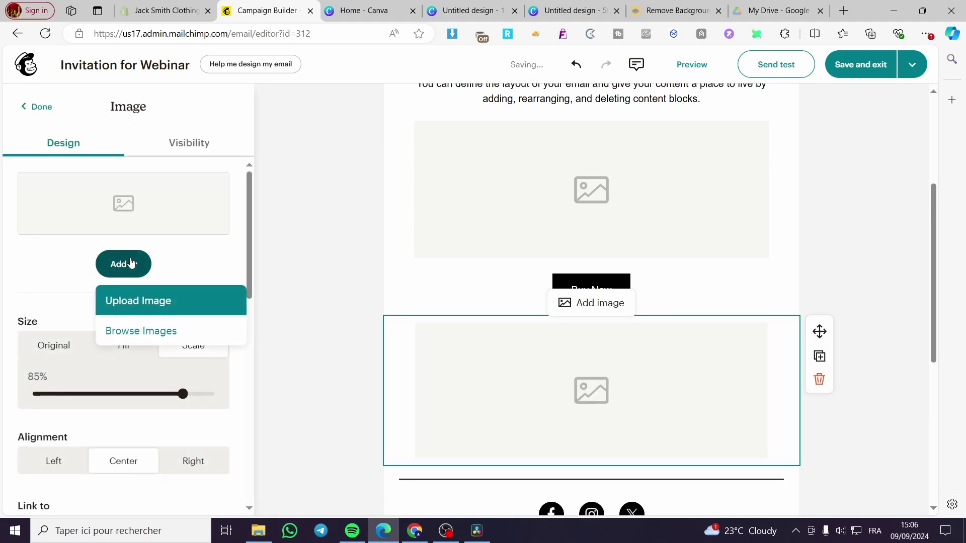
{"action": "left_click", "coordinate": [129, 301]}
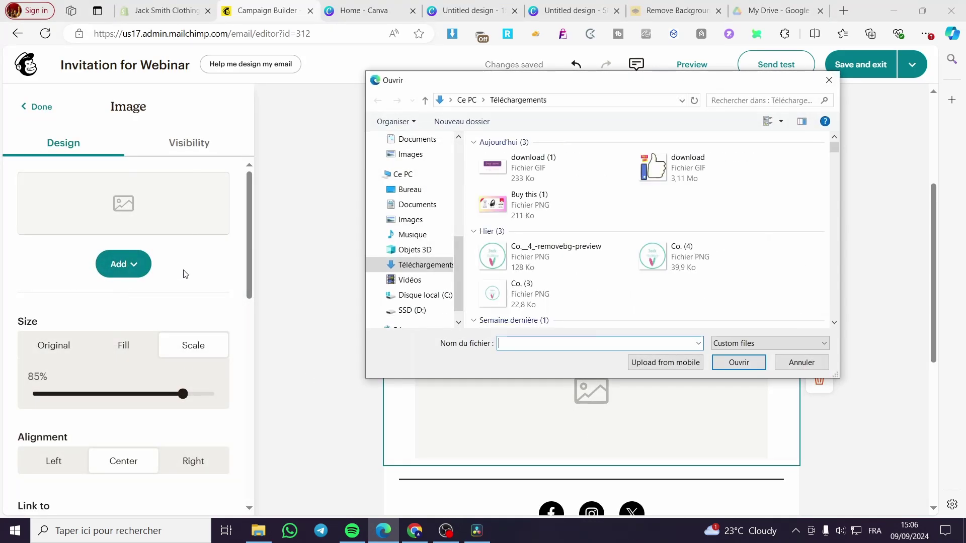
{"action": "double_click", "coordinate": [498, 183]}
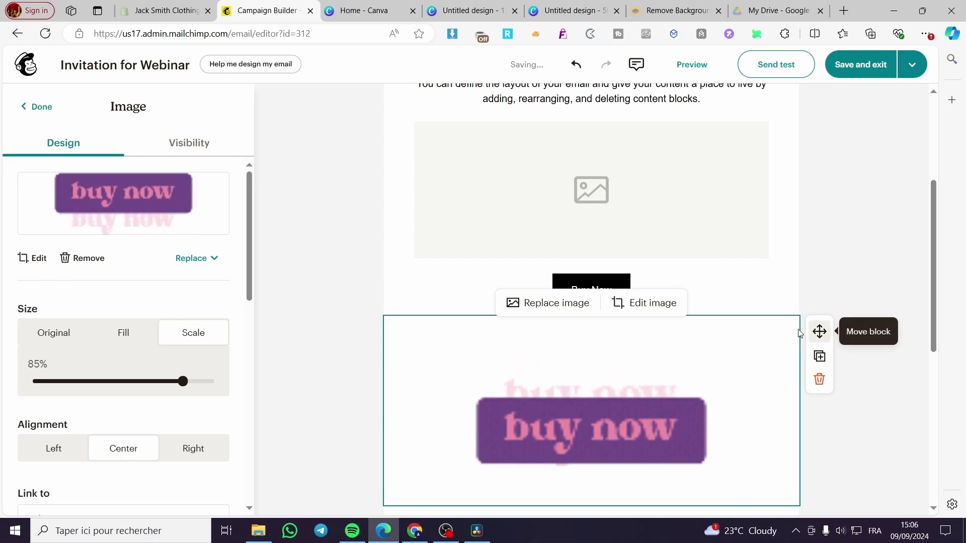
{"action": "scroll", "coordinate": [778, 411], "scroll_direction": "down", "scroll_amount": 3}
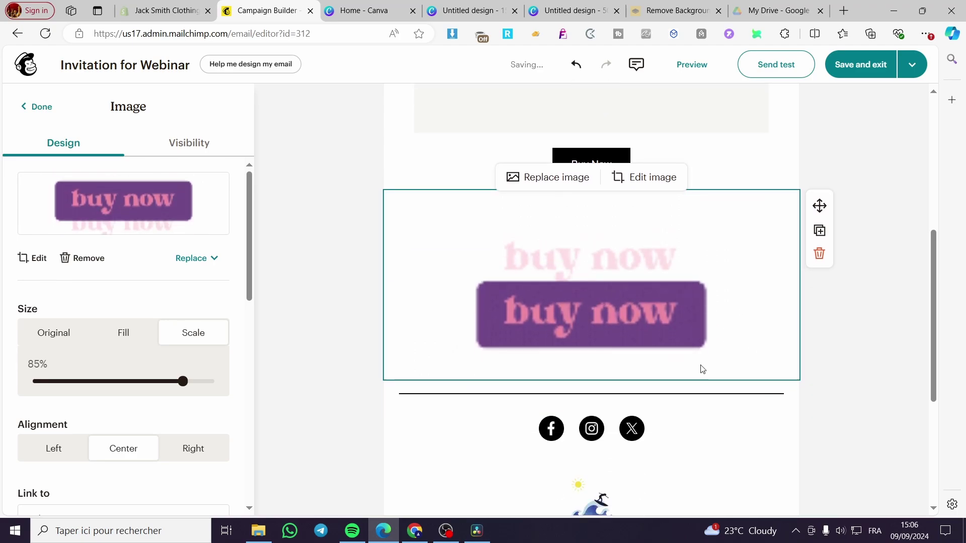
{"action": "left_click", "coordinate": [656, 176]}
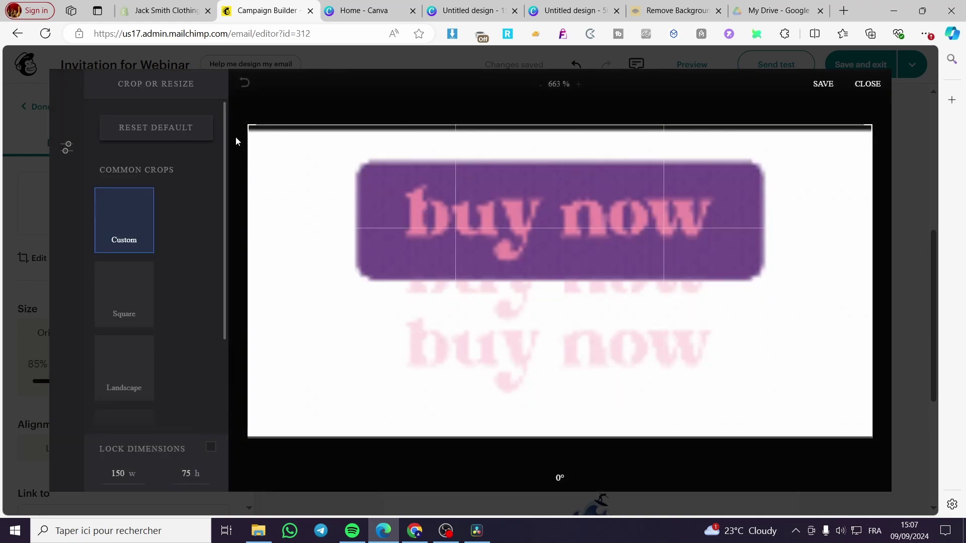
Resize and move the crop box on the buy-now GIF to 122 × 47, framing the purple button
{"action": "left_click_drag", "start_coordinate": [252, 130], "coordinate": [385, 246]}
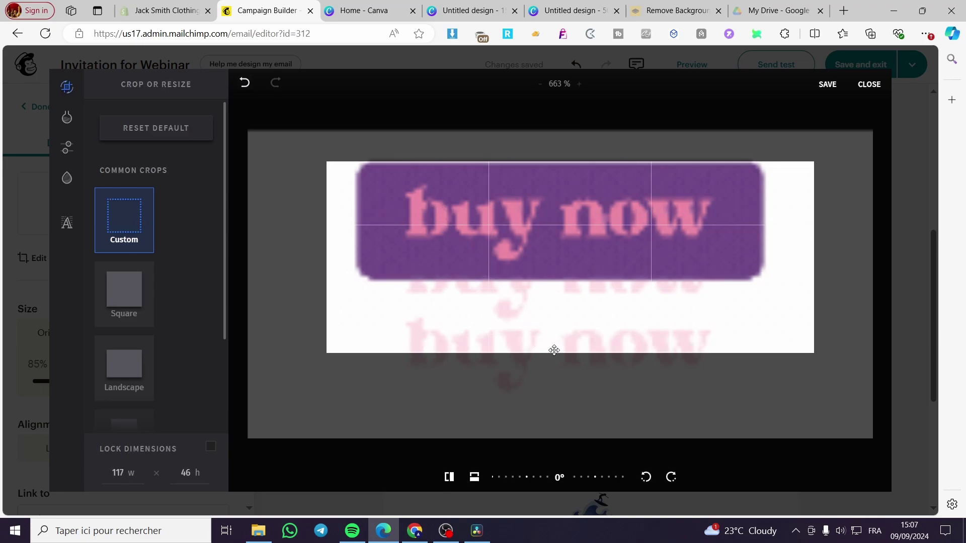
{"action": "left_click_drag", "start_coordinate": [553, 352], "coordinate": [554, 338]}
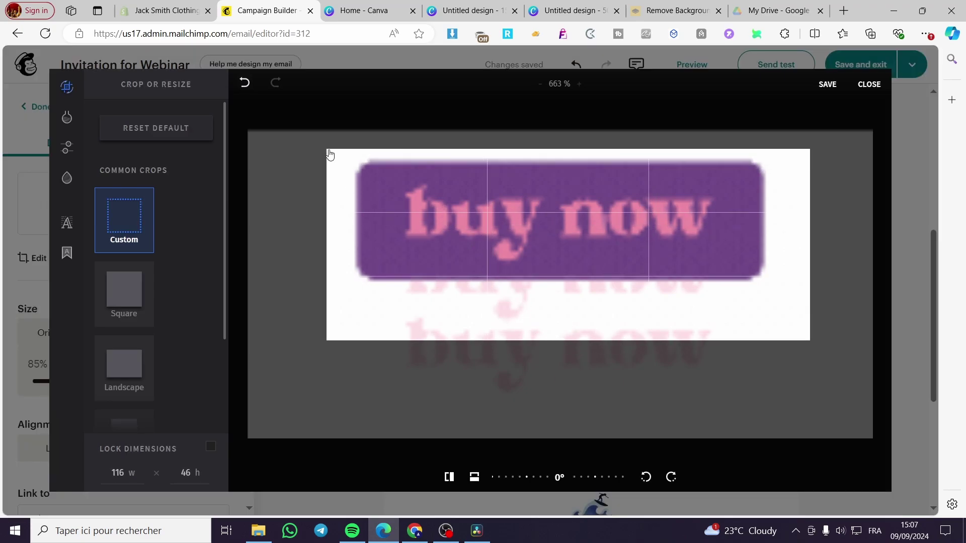
{"action": "left_click_drag", "start_coordinate": [330, 155], "coordinate": [305, 151]}
{"action": "left_click_drag", "start_coordinate": [500, 218], "coordinate": [512, 233]}
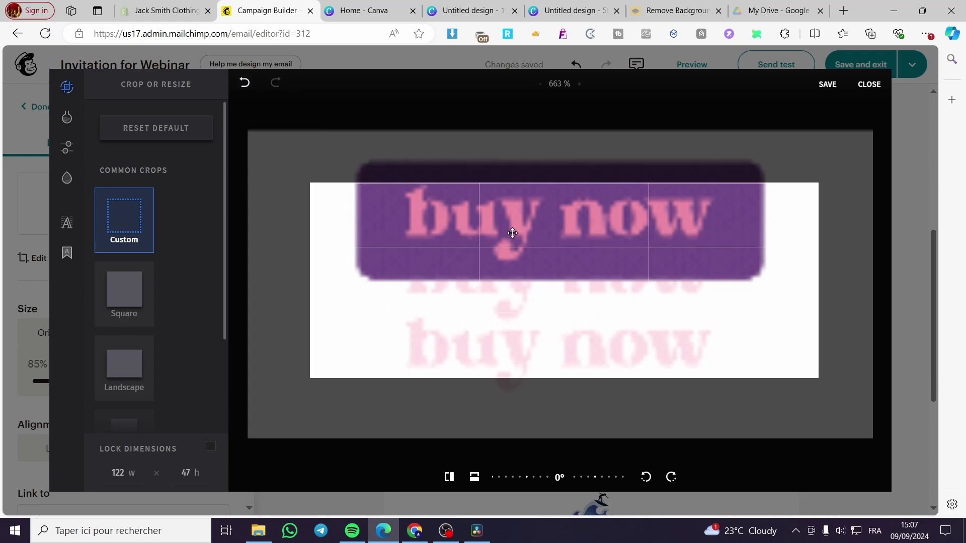
{"action": "left_click_drag", "start_coordinate": [514, 184], "coordinate": [514, 164]}
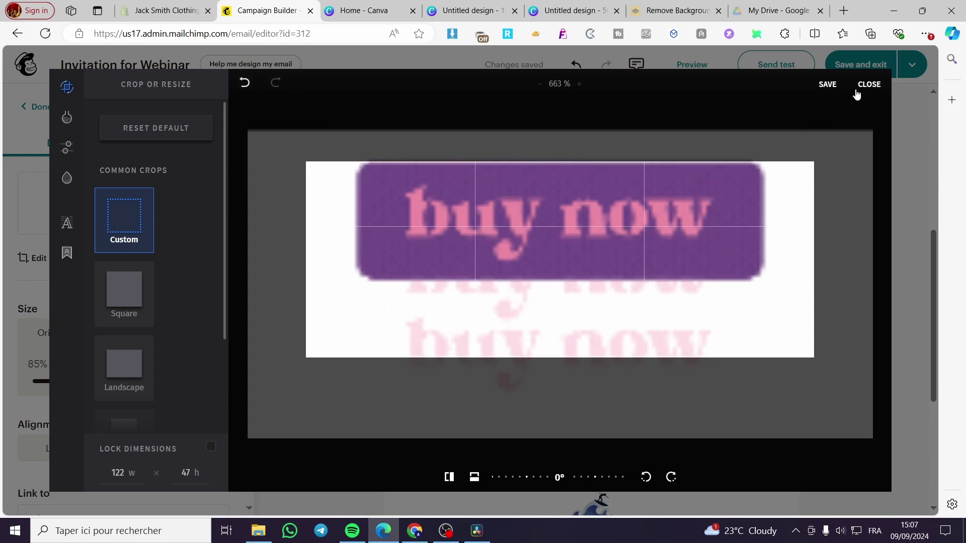
Save the crop, then delete the cropped buy-now image block
{"action": "left_click", "coordinate": [829, 85]}
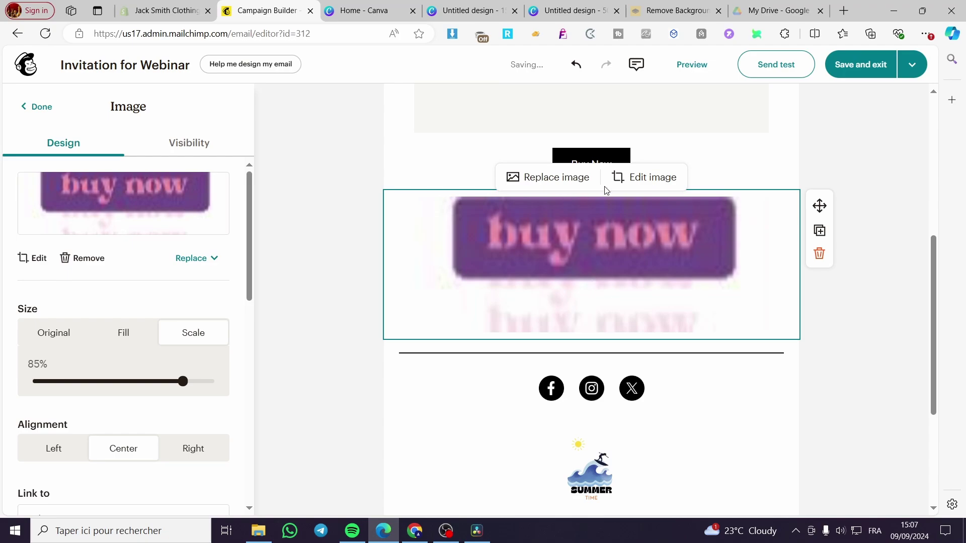
{"action": "left_click", "coordinate": [820, 254]}
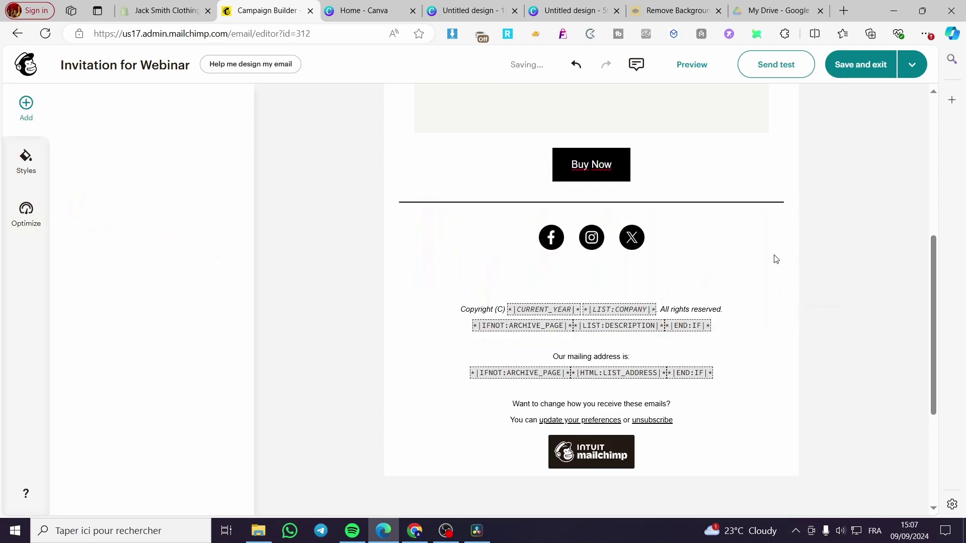
{"action": "scroll", "coordinate": [417, 328], "scroll_direction": "up", "scroll_amount": 3}
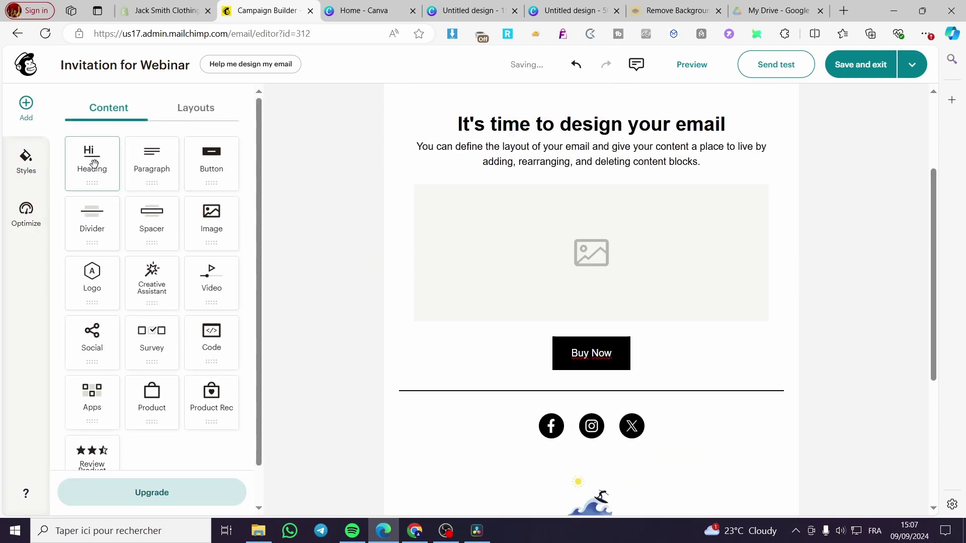
Add a new image block below Buy Now holding the second uploaded buy-now GIF
{"action": "left_click_drag", "start_coordinate": [307, 261], "coordinate": [583, 388]}
{"action": "left_click", "coordinate": [123, 265]}
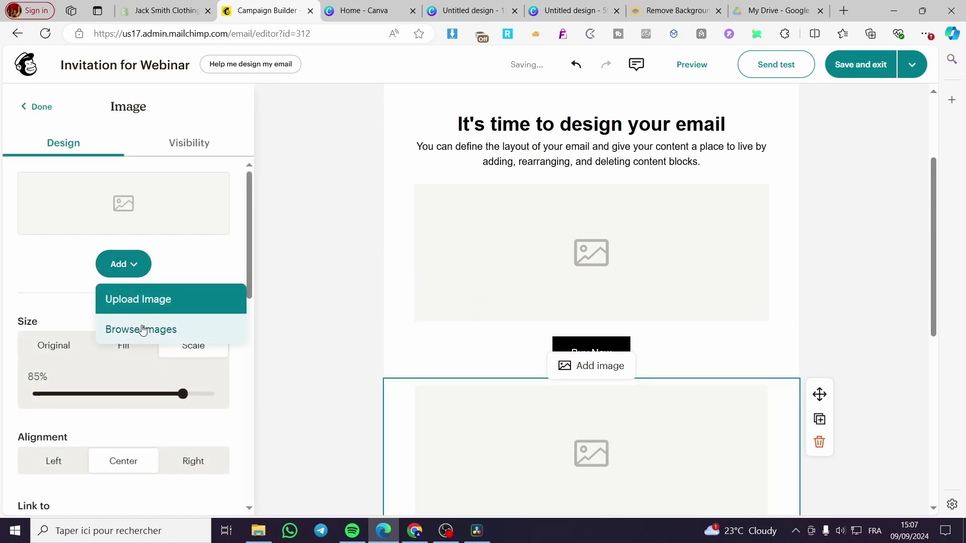
{"action": "left_click", "coordinate": [141, 328]}
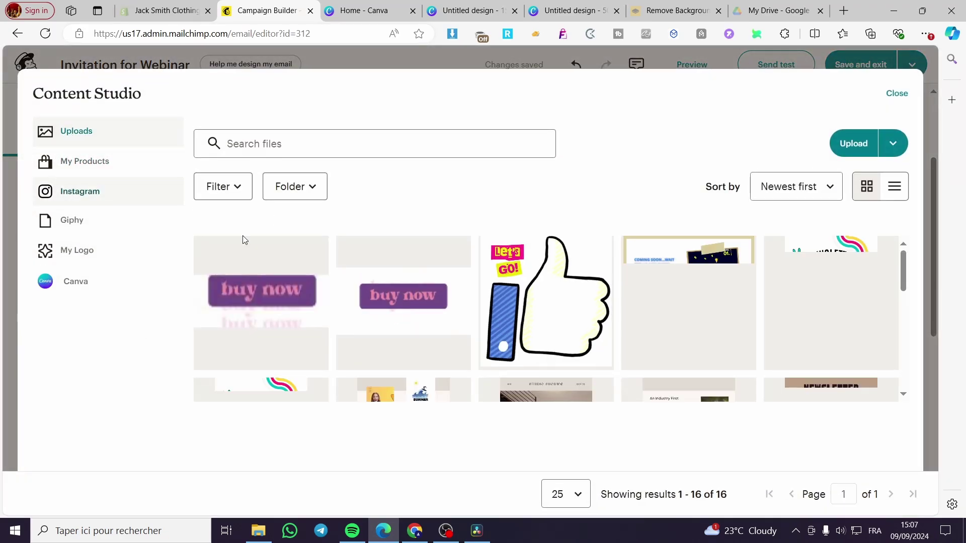
{"action": "left_click", "coordinate": [395, 314]}
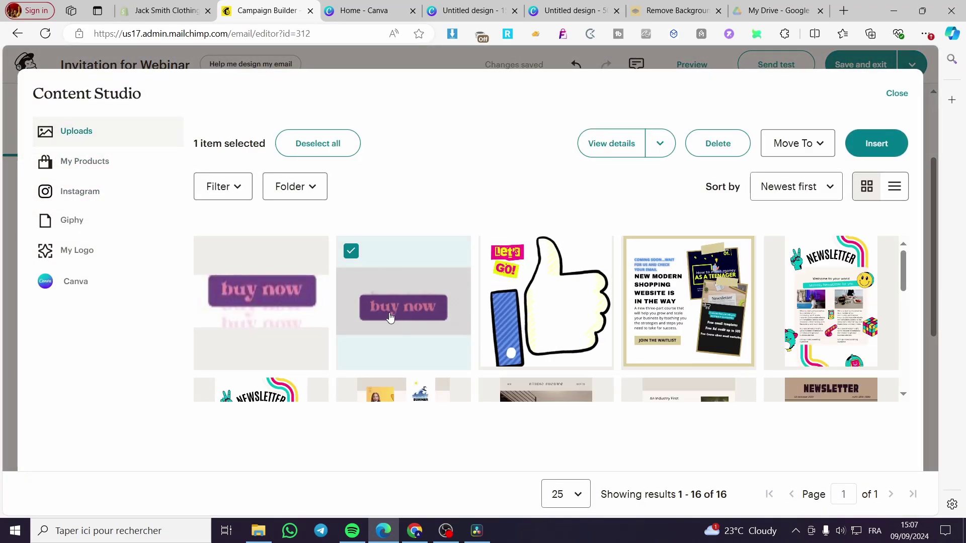
{"action": "left_click", "coordinate": [885, 150]}
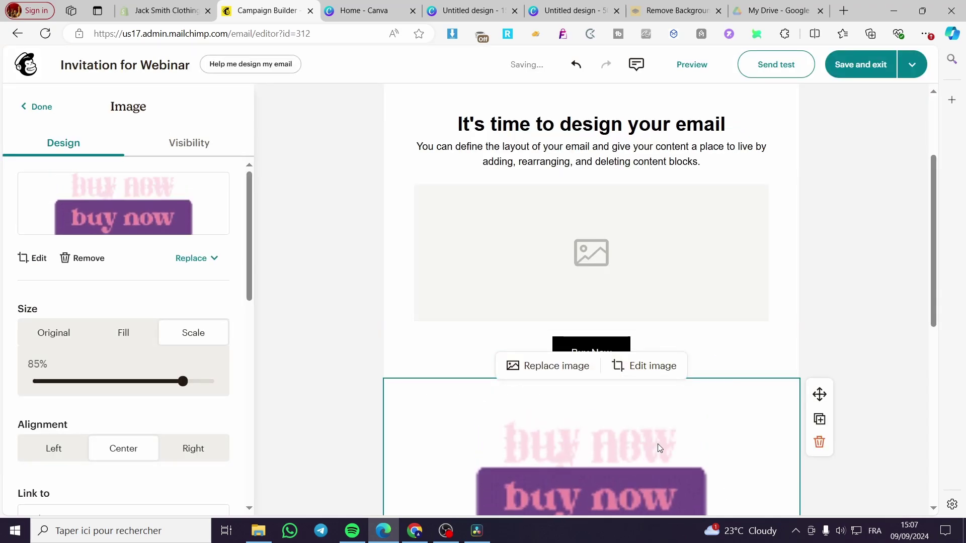
{"action": "scroll", "coordinate": [761, 408], "scroll_direction": "down", "scroll_amount": 3}
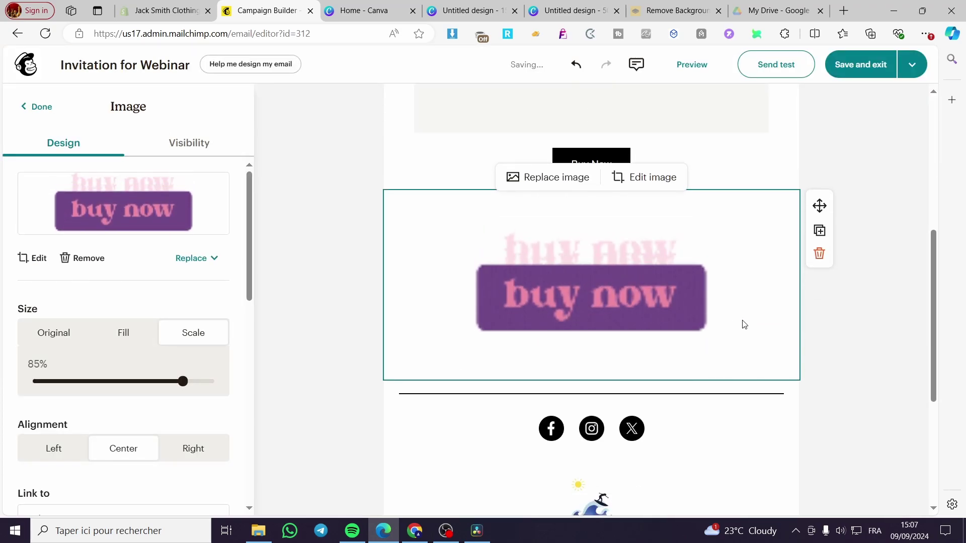
{"action": "left_click", "coordinate": [39, 107]}
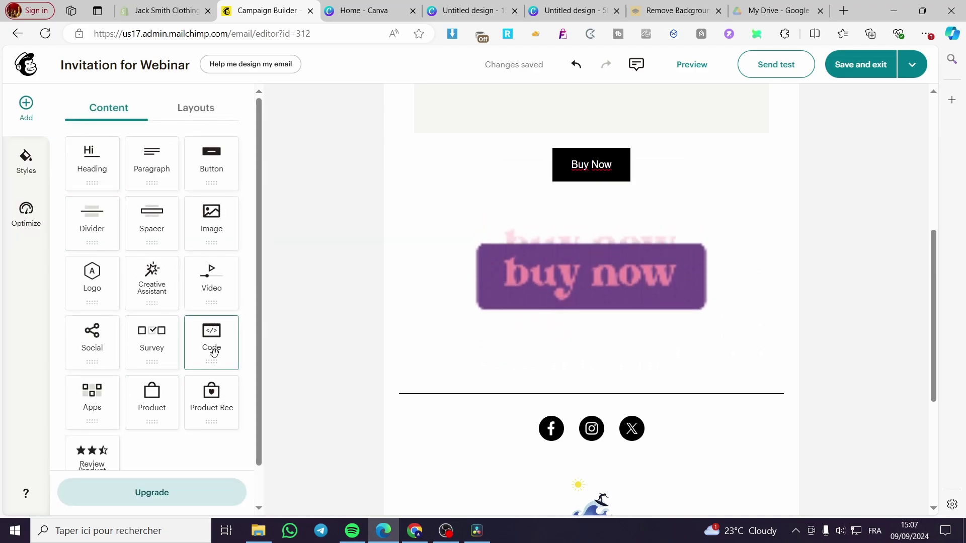
Add a logo block below the GIF and replace its logo with the second uploaded buy-now GIF
{"action": "left_click_drag", "start_coordinate": [88, 293], "coordinate": [615, 384]}
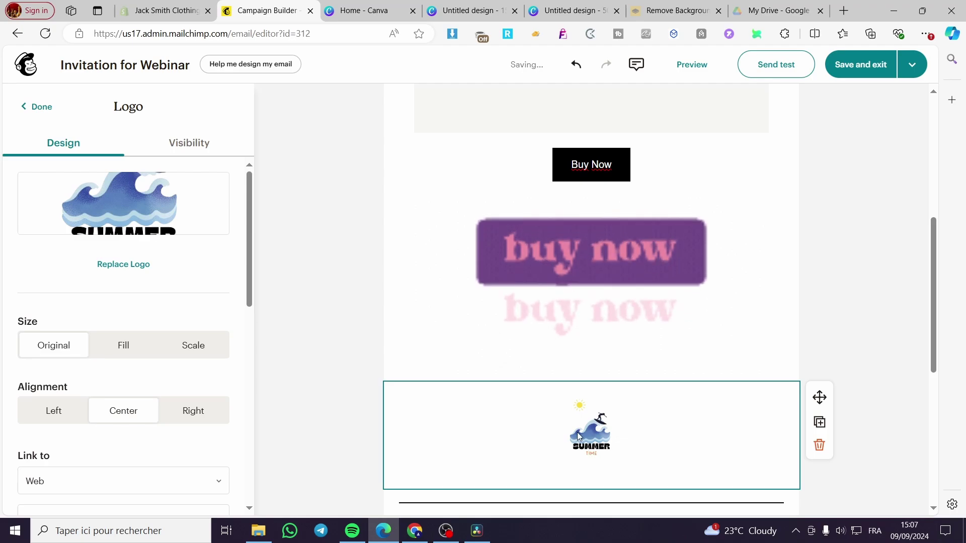
{"action": "left_click", "coordinate": [127, 267]}
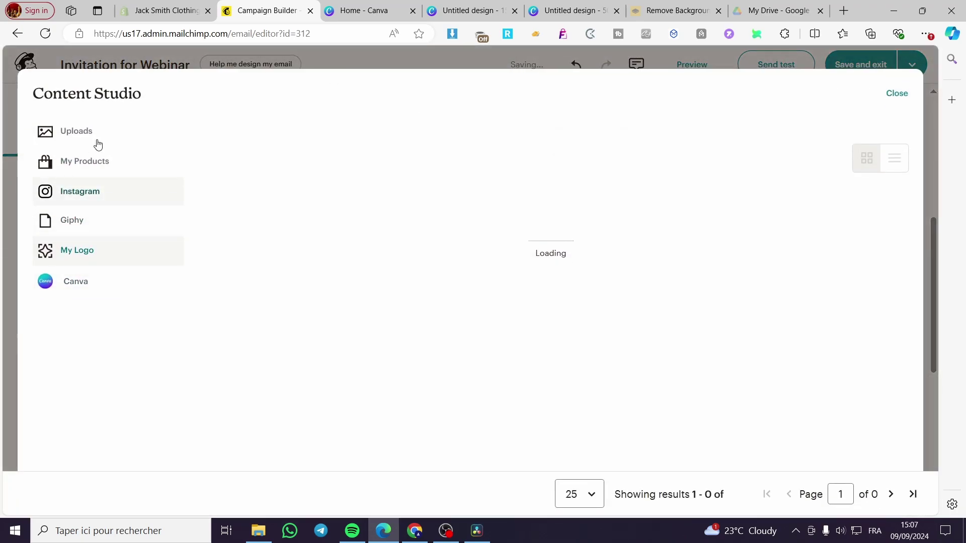
{"action": "left_click", "coordinate": [80, 131]}
{"action": "left_click", "coordinate": [442, 323]}
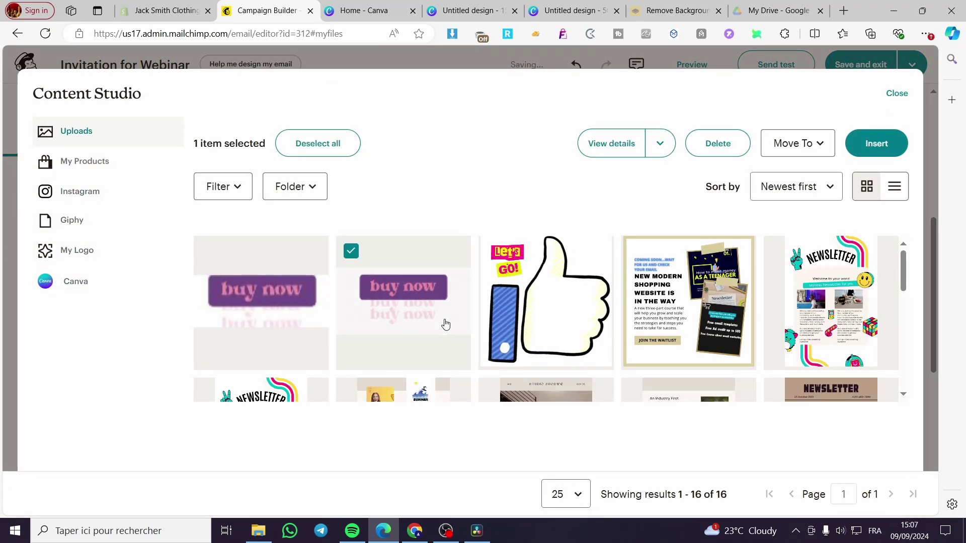
{"action": "left_click", "coordinate": [903, 148]}
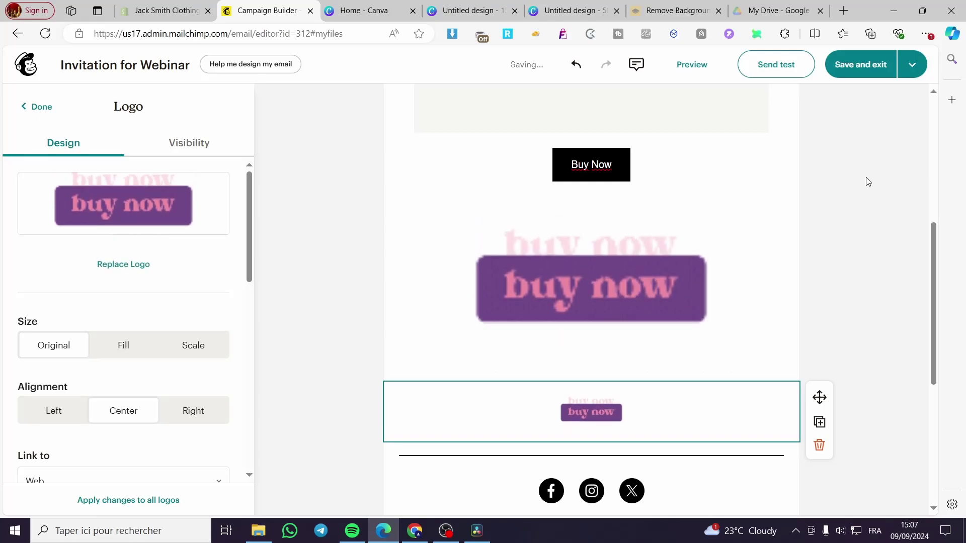
Delete the large buy-now image block, keeping the small GIF block
{"action": "left_click", "coordinate": [663, 254]}
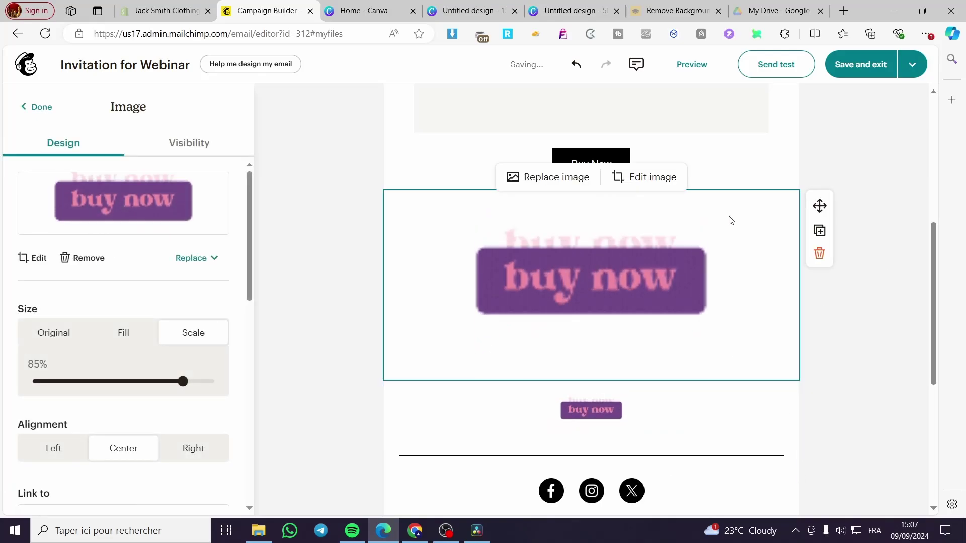
{"action": "left_click", "coordinate": [819, 252]}
{"action": "left_click", "coordinate": [604, 222]}
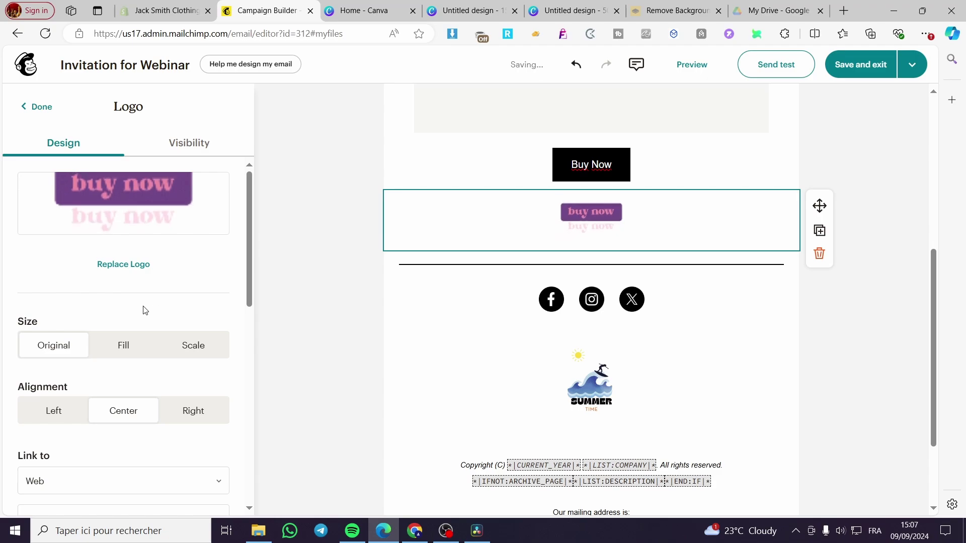
Keep Web as the small GIF block's link destination and finish editing it
{"action": "scroll", "coordinate": [144, 308], "scroll_direction": "down", "scroll_amount": 3}
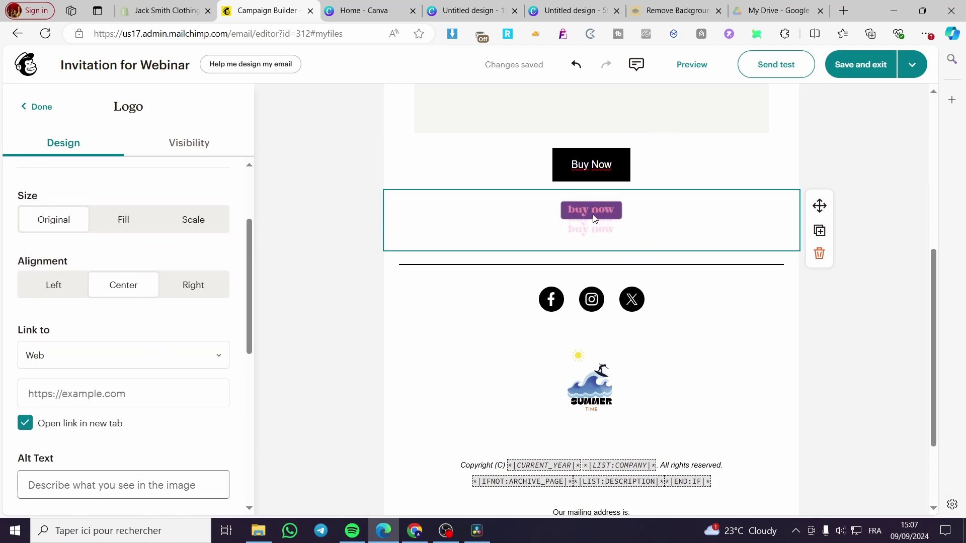
{"action": "scroll", "coordinate": [86, 322], "scroll_direction": "down", "scroll_amount": 1}
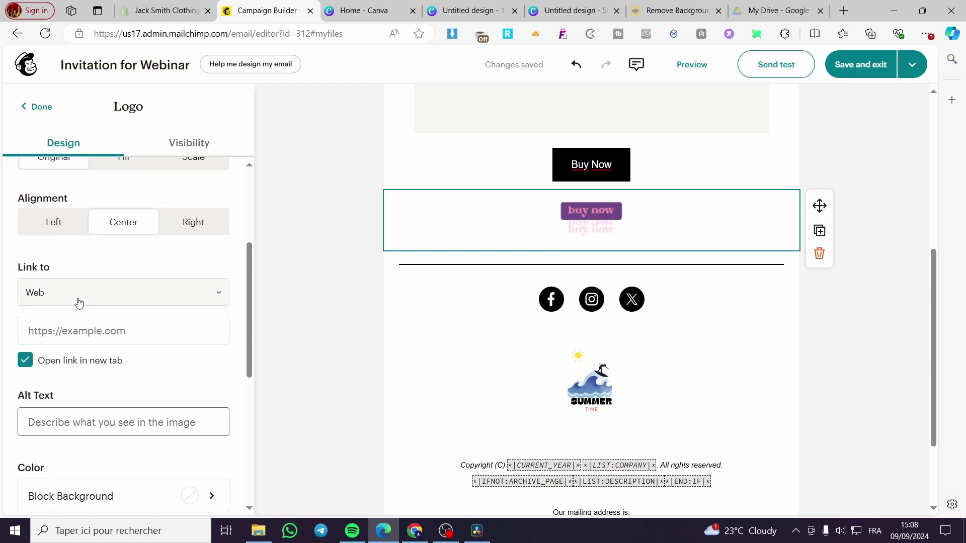
{"action": "left_click", "coordinate": [94, 301]}
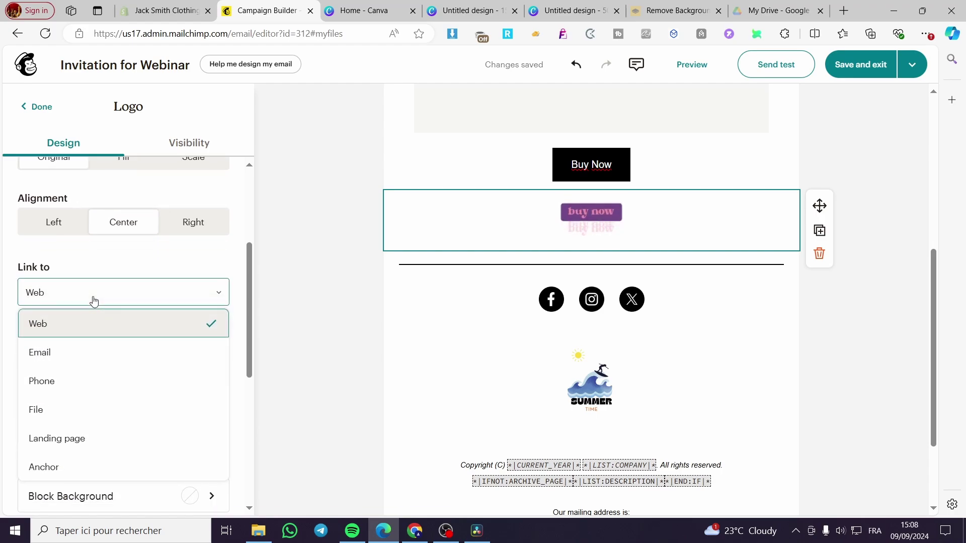
{"action": "left_click", "coordinate": [230, 285]}
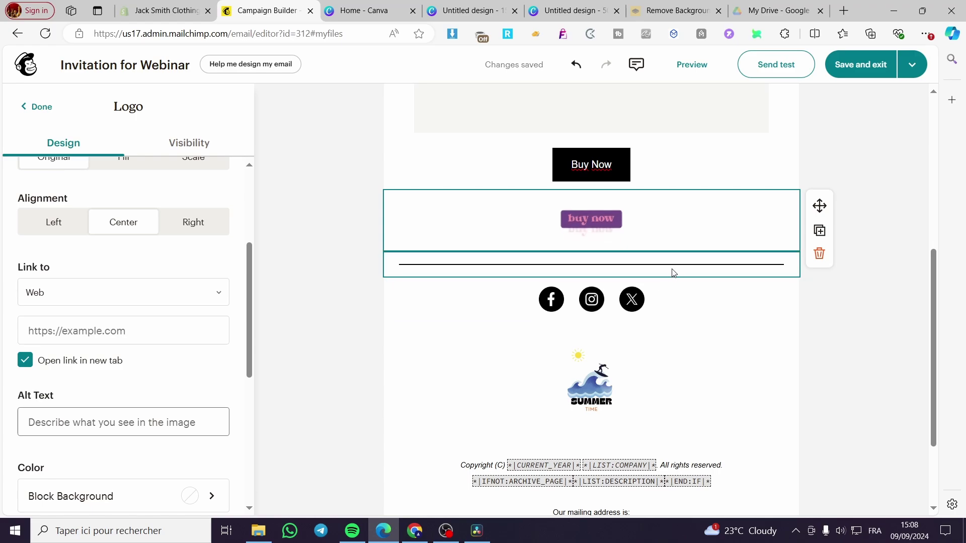
{"action": "scroll", "coordinate": [629, 279], "scroll_direction": "up", "scroll_amount": 6}
{"action": "scroll", "coordinate": [101, 250], "scroll_direction": "up", "scroll_amount": 4}
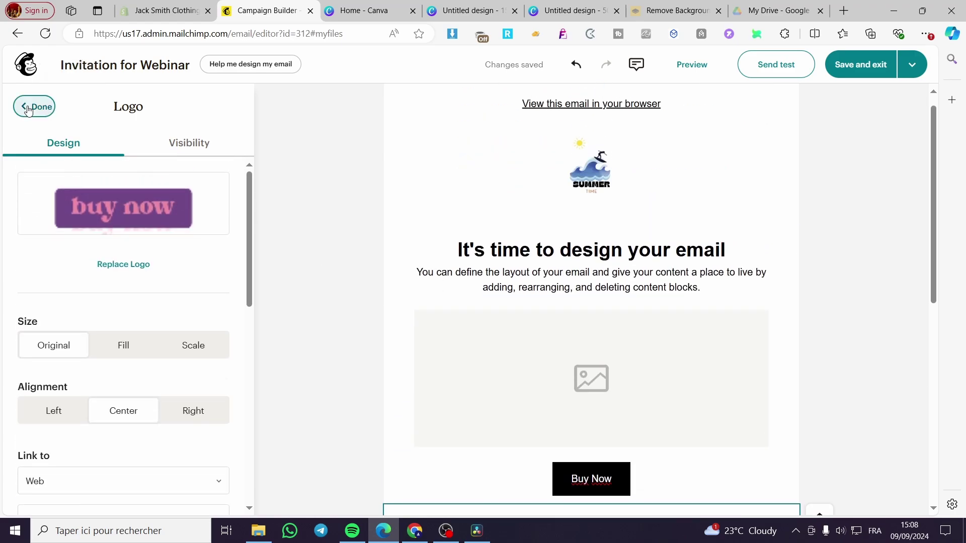
{"action": "left_click", "coordinate": [38, 107]}
{"action": "scroll", "coordinate": [413, 315], "scroll_direction": "down", "scroll_amount": 3}
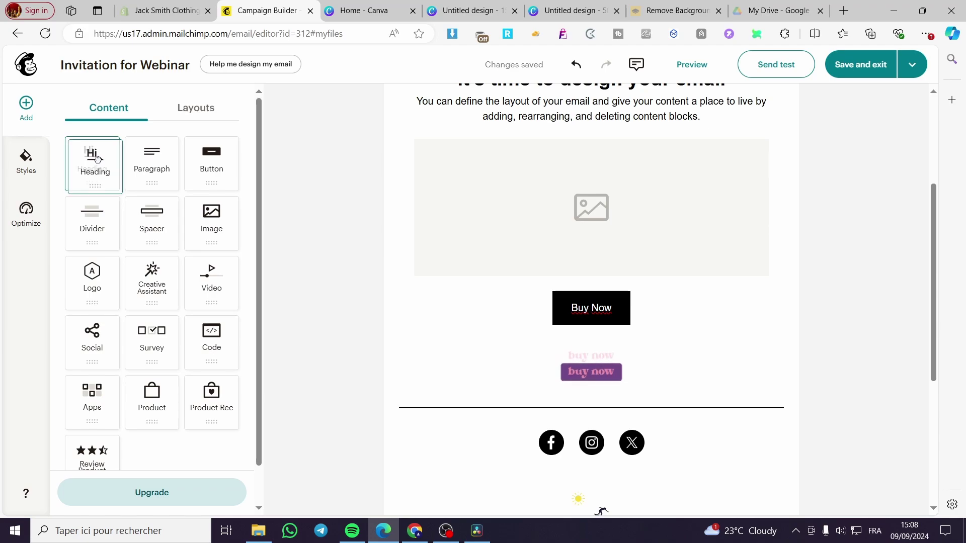
Add a Heading block reading 'Buy Now' above the Buy Now button
{"action": "left_click_drag", "start_coordinate": [98, 160], "coordinate": [627, 293]}
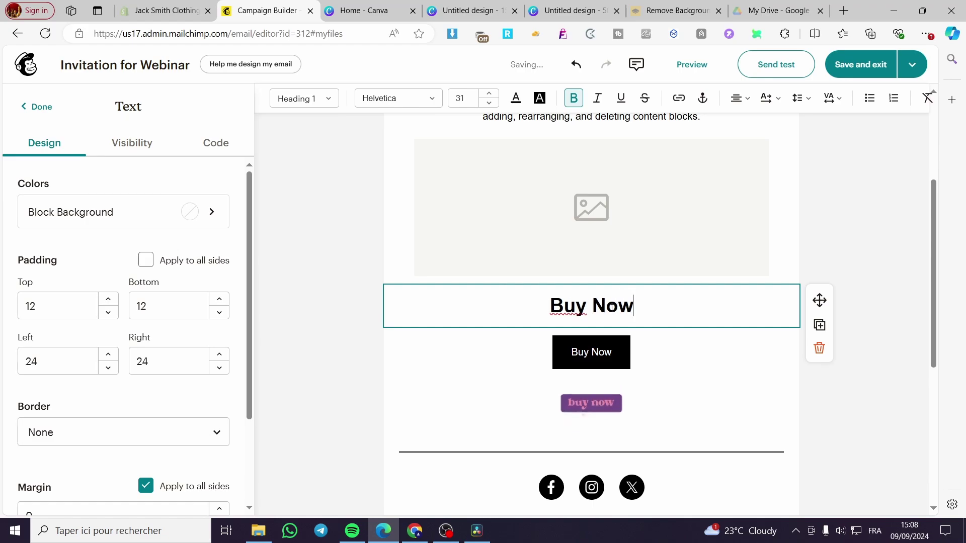
{"action": "left_click", "coordinate": [876, 328]}
{"action": "left_click", "coordinate": [625, 309]}
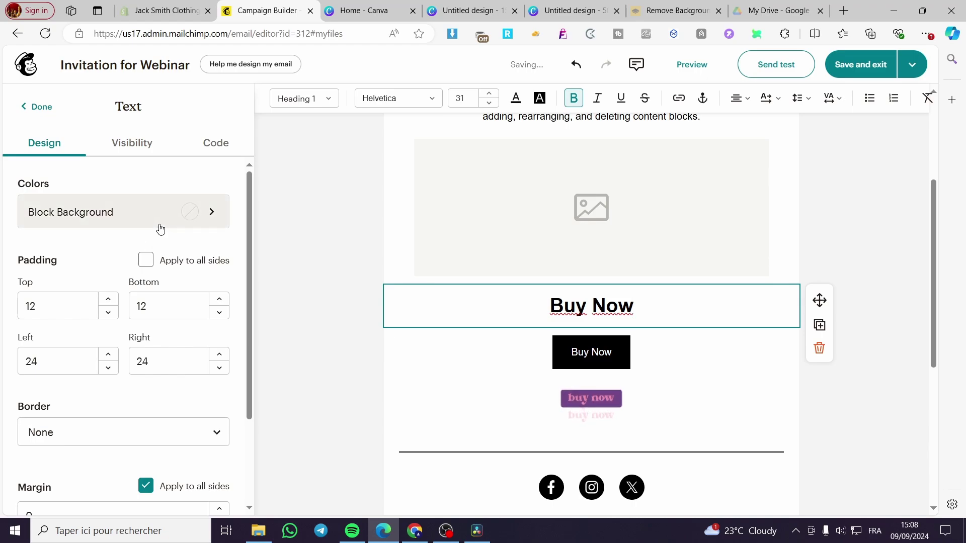
Give the heading block a light grey background after trying black, dark grey and olive
{"action": "left_click", "coordinate": [190, 224]}
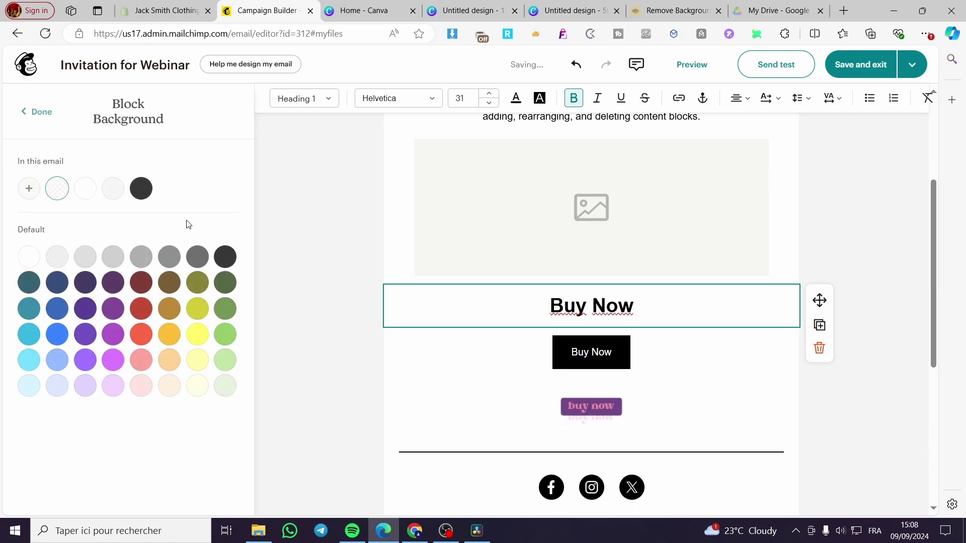
{"action": "left_click", "coordinate": [224, 259]}
{"action": "left_click", "coordinate": [198, 258]}
{"action": "left_click", "coordinate": [197, 282]}
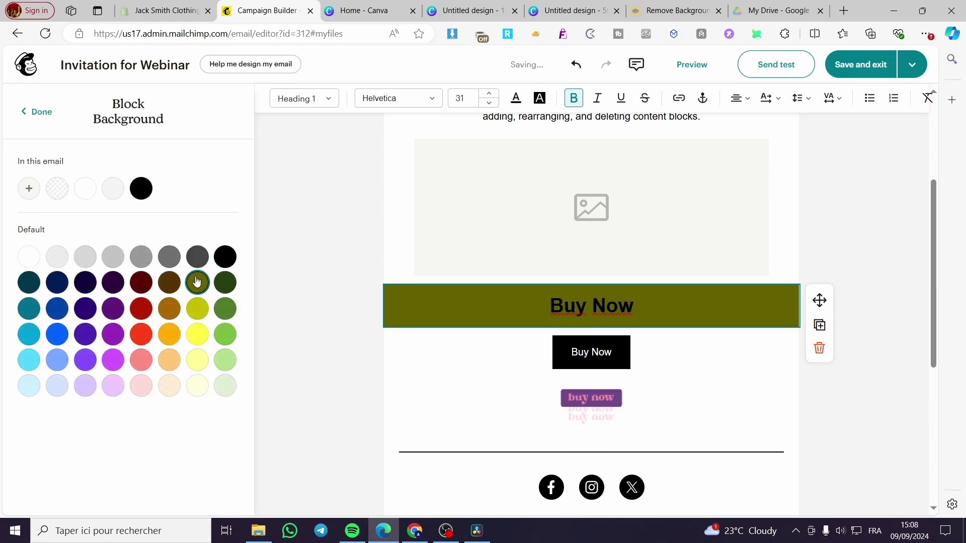
{"action": "left_click", "coordinate": [115, 189]}
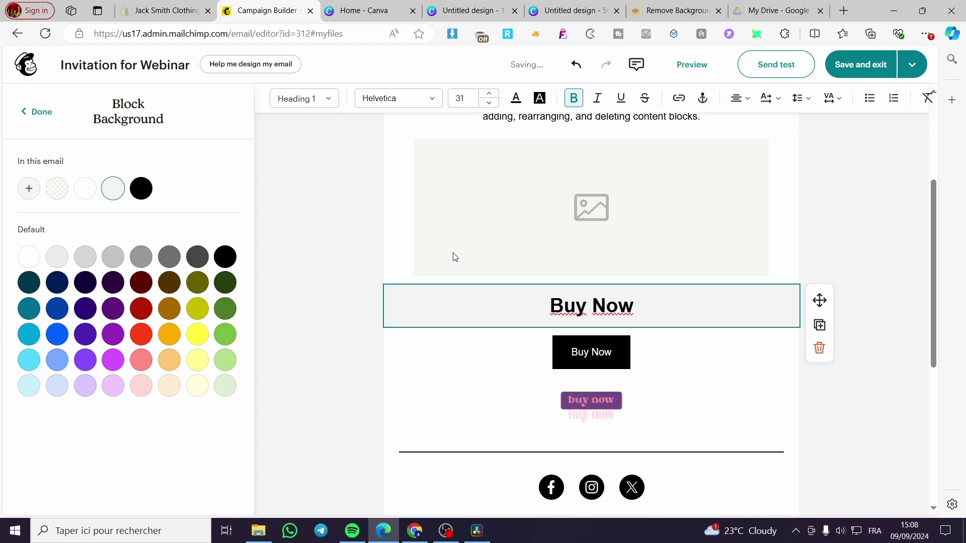
{"action": "left_click", "coordinate": [849, 266]}
Select the 'Buy Now' heading text for formatting
{"action": "left_click", "coordinate": [657, 301]}
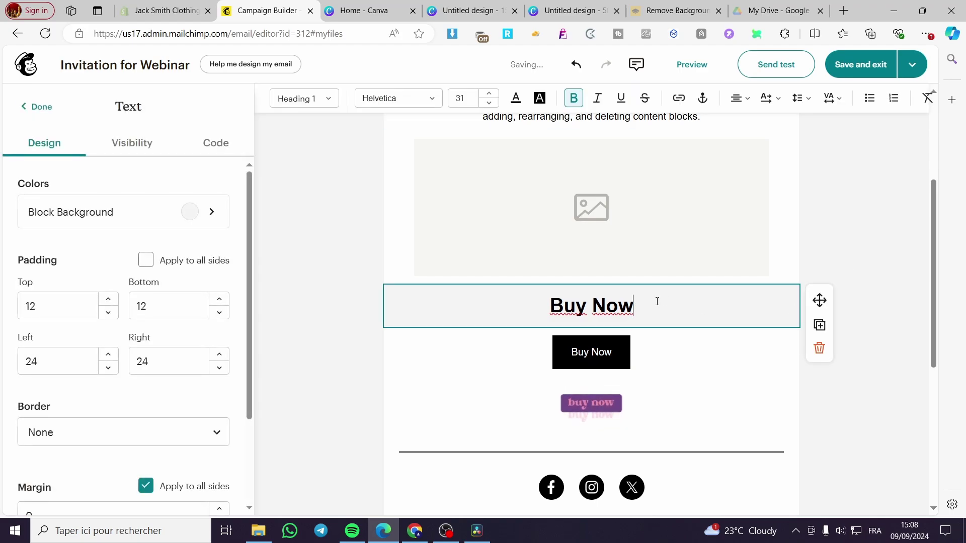
{"action": "left_click_drag", "start_coordinate": [657, 301], "coordinate": [531, 302]}
{"action": "scroll", "coordinate": [191, 299], "scroll_direction": "down", "scroll_amount": 1}
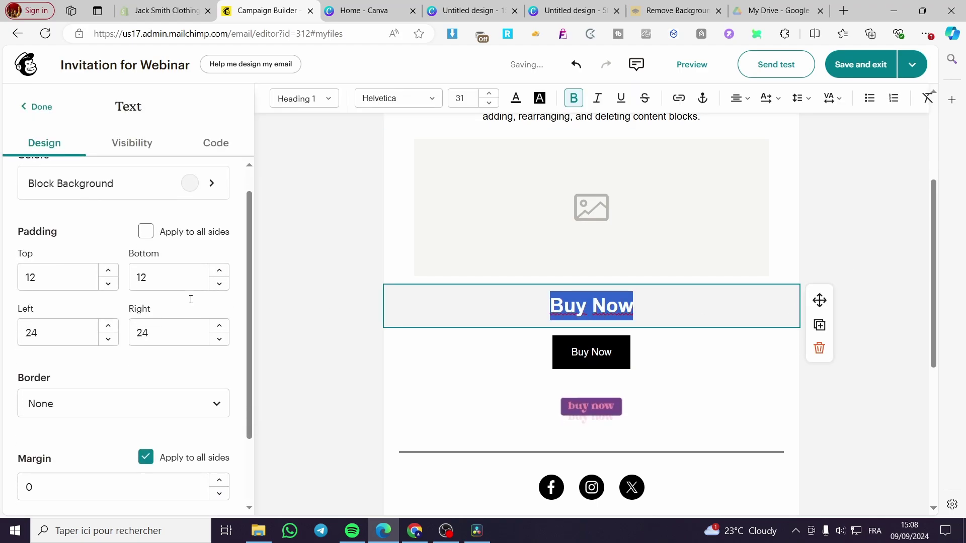
Apply a red text highlight to the 'Buy Now' heading, after trying dark orange
{"action": "left_click", "coordinate": [540, 100]}
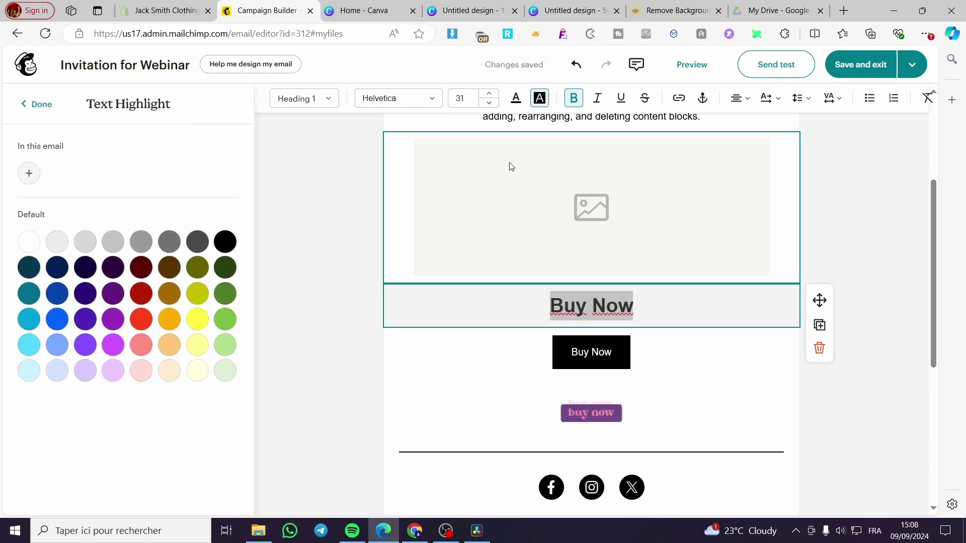
{"action": "left_click", "coordinate": [173, 299]}
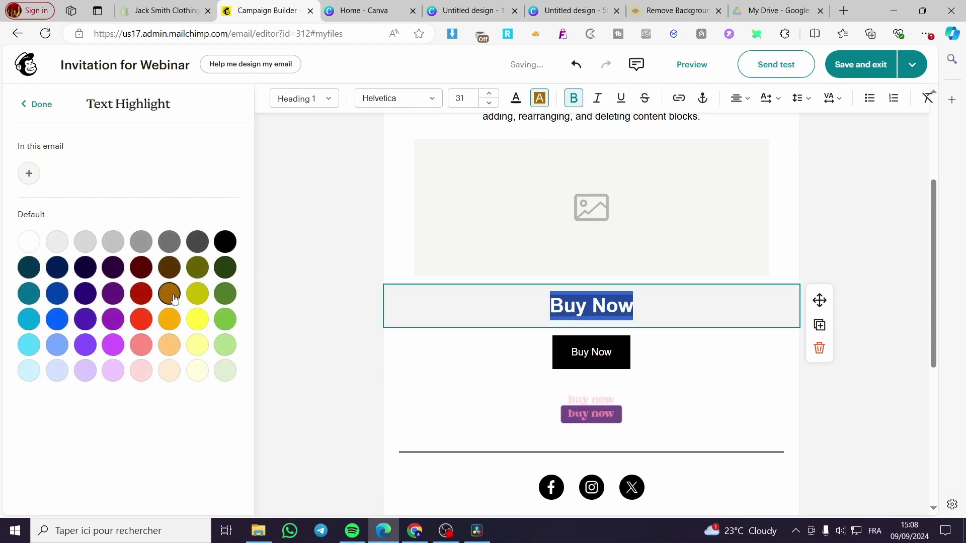
{"action": "left_click", "coordinate": [135, 311]}
{"action": "left_click", "coordinate": [888, 251]}
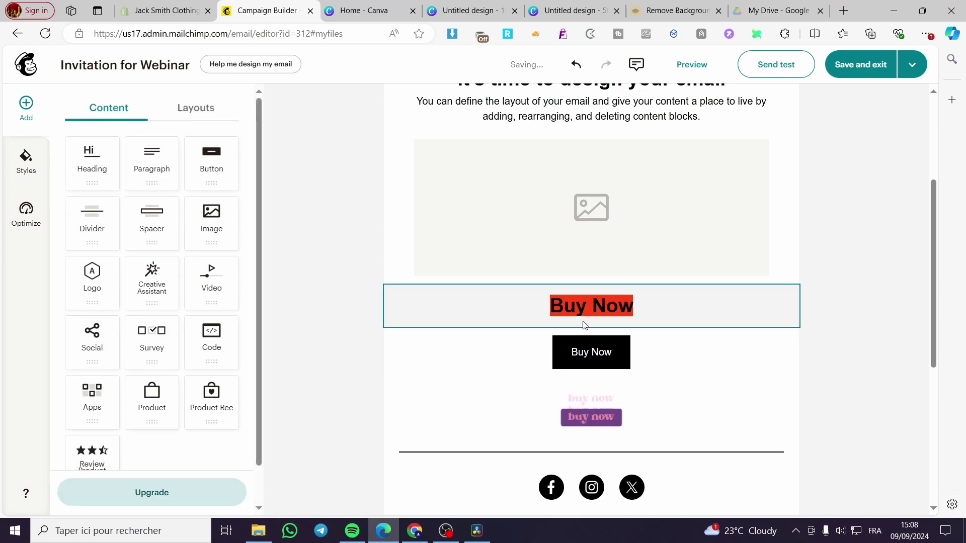
Check the heading's Web link option, close it without adding a link, and finish editing
{"action": "left_click", "coordinate": [657, 307]}
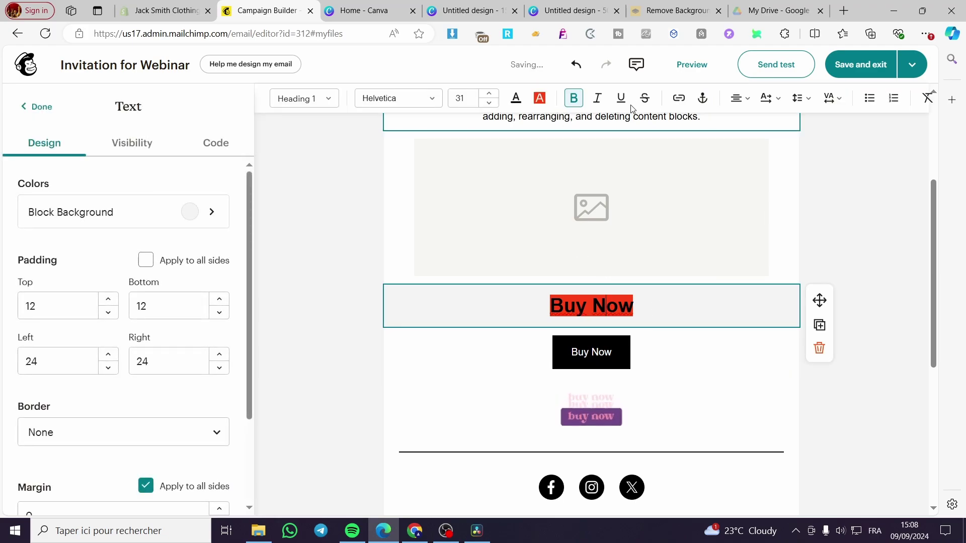
{"action": "left_click", "coordinate": [685, 105]}
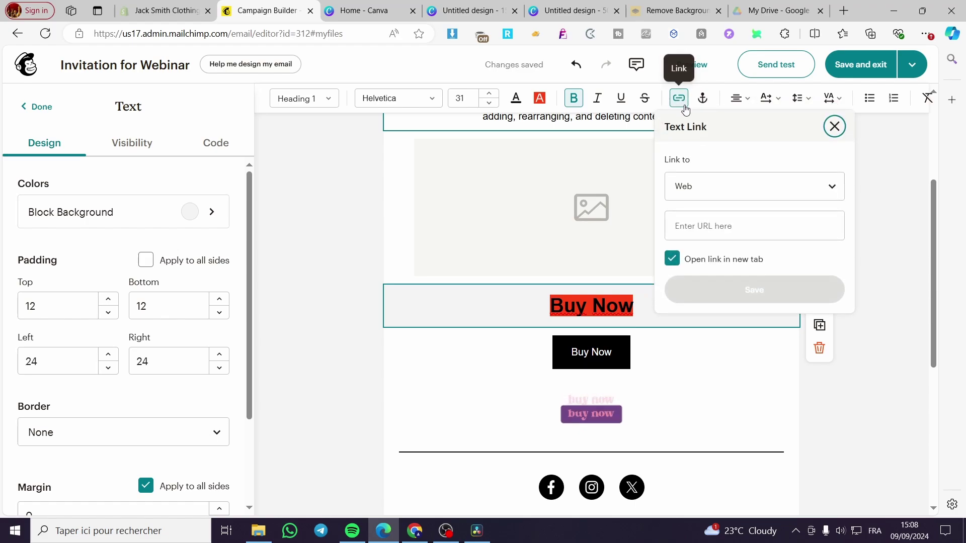
{"action": "left_click", "coordinate": [774, 199]}
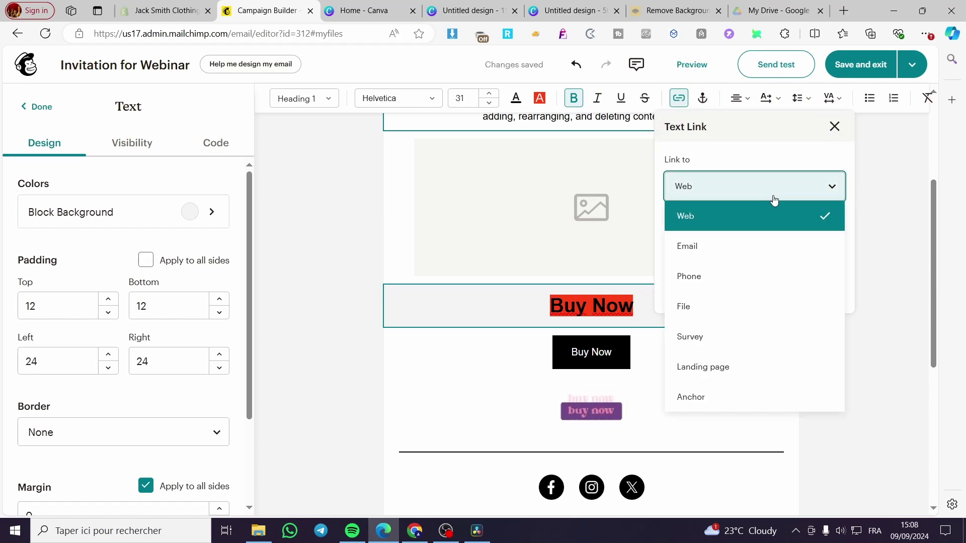
{"action": "left_click", "coordinate": [774, 200]}
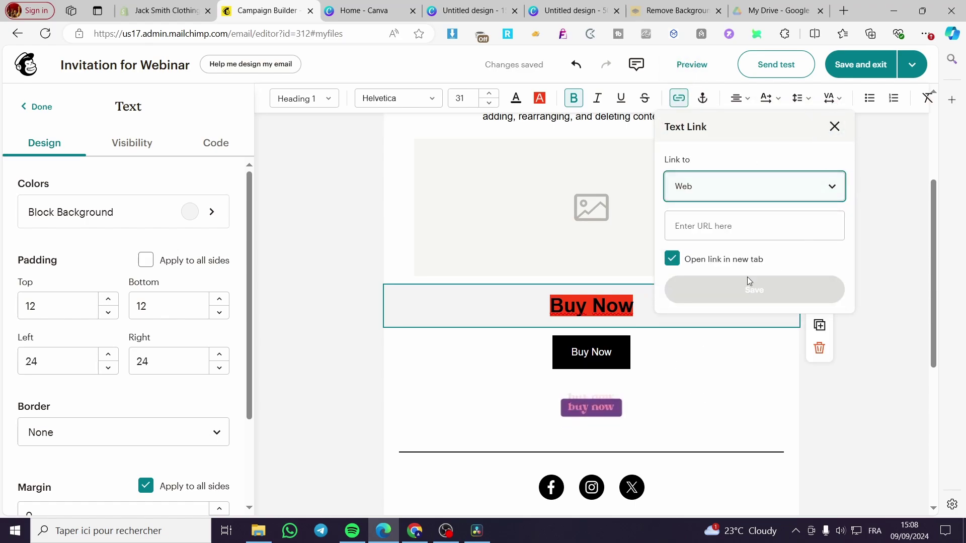
{"action": "left_click", "coordinate": [835, 126]}
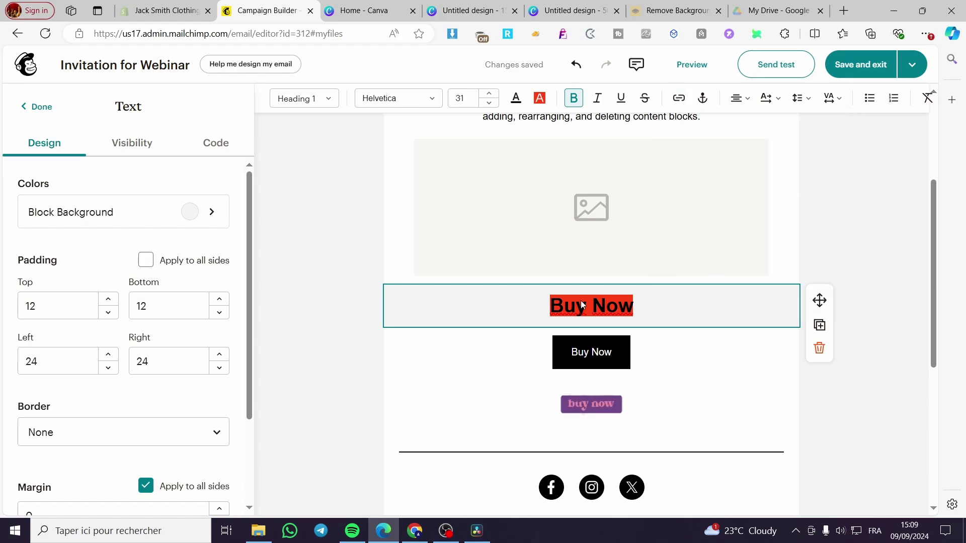
{"action": "left_click", "coordinate": [872, 362]}
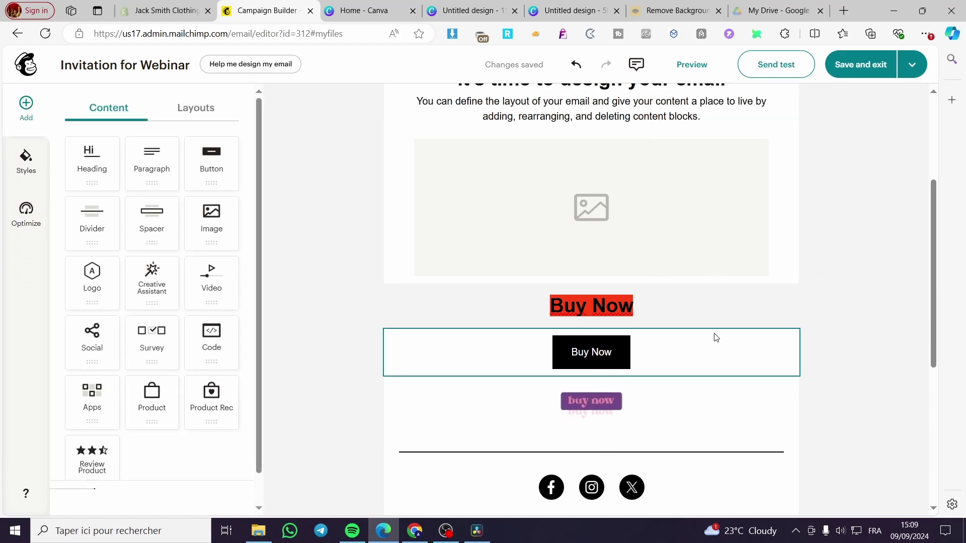